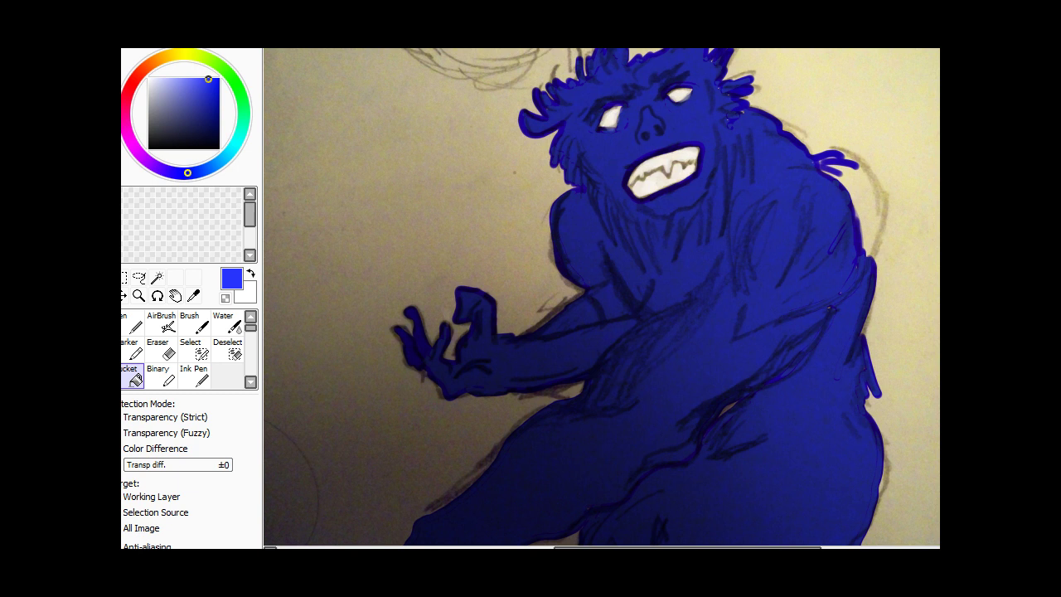
# - Choose a pure bright yellow and try a Bucket fill on the paper background, then undo the fill
pyautogui.click(188, 53)
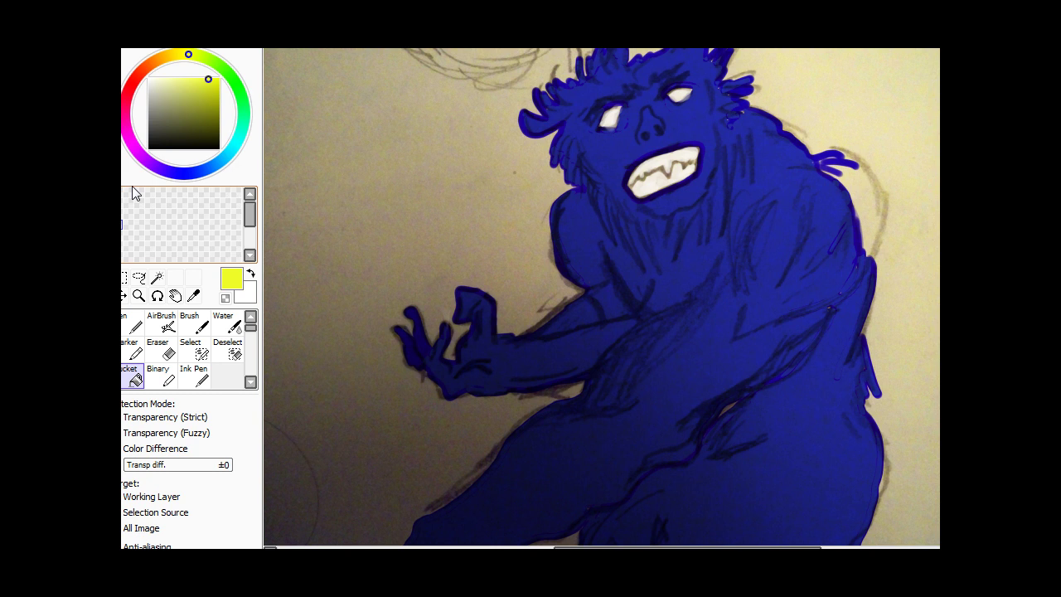
pyautogui.moveTo(199, 78); pyautogui.dragTo(228, 67)
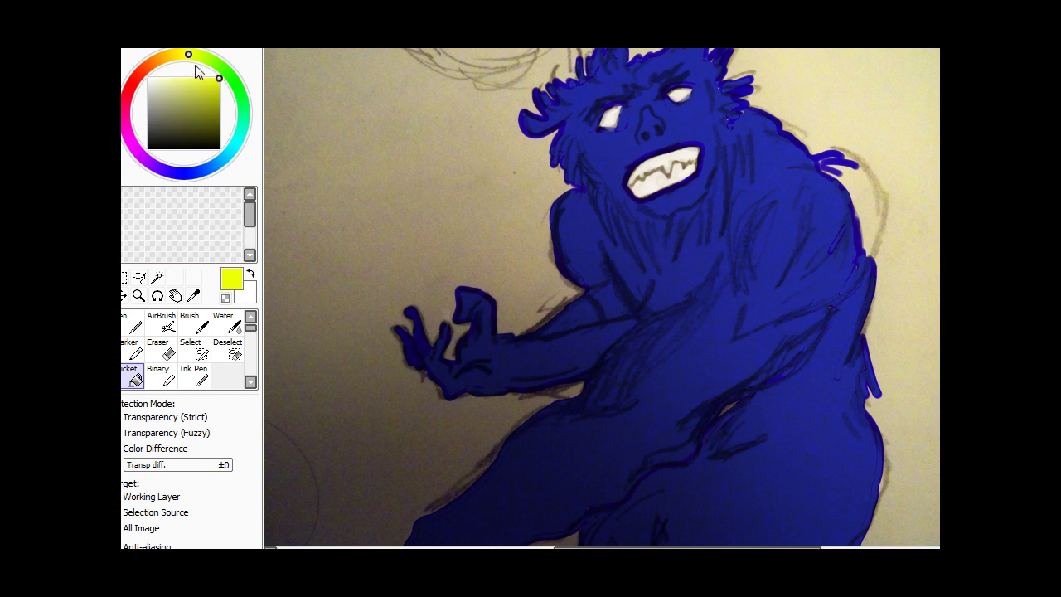
pyautogui.click(924, 115)
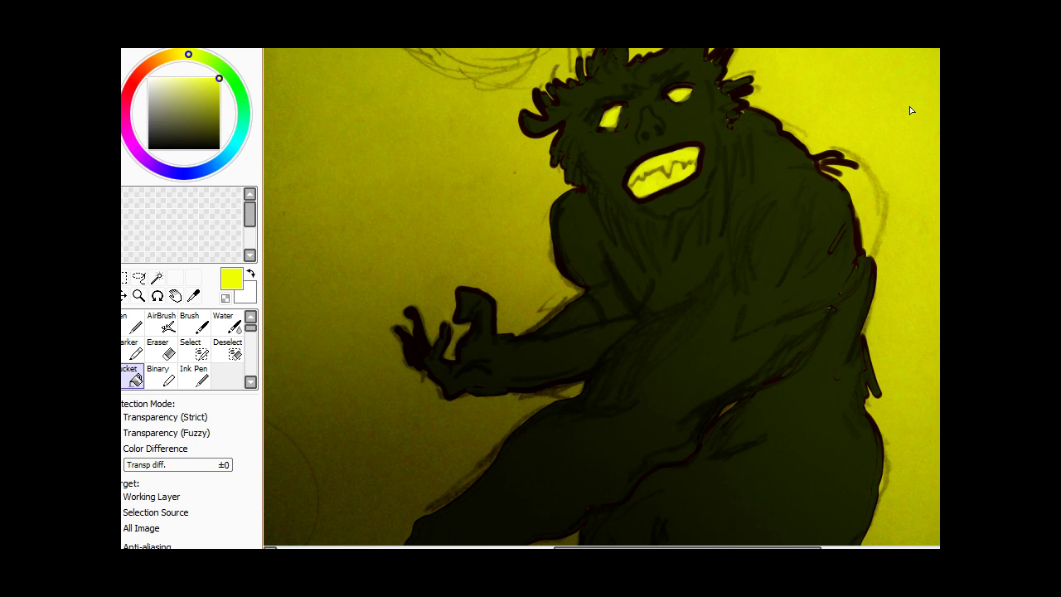
pyautogui.hotkey('ctrl', 'z')
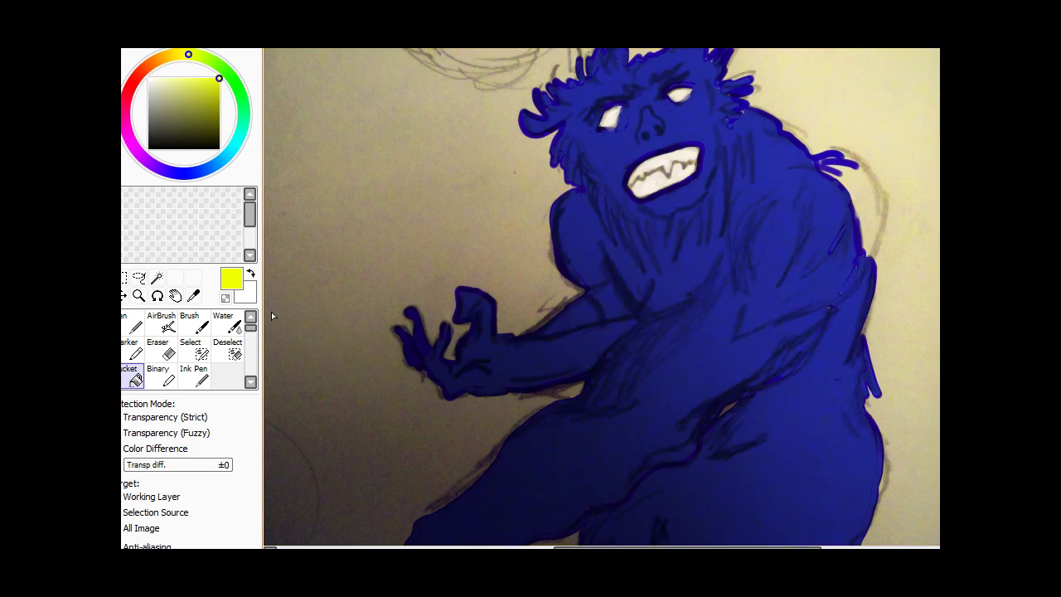
# - Paint a small yellow spot with the Water brush on the paper beside the monster's shoulder, and pick a slightly paler yellow
pyautogui.click(226, 322)
pyautogui.moveTo(911, 116); pyautogui.dragTo(916, 123)
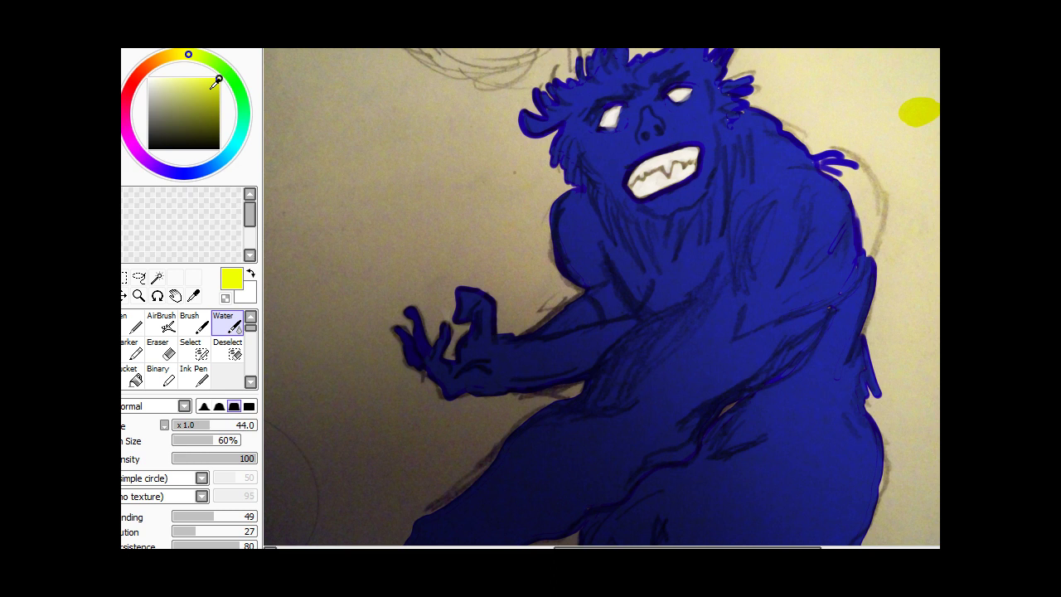
pyautogui.moveTo(217, 83); pyautogui.dragTo(200, 73)
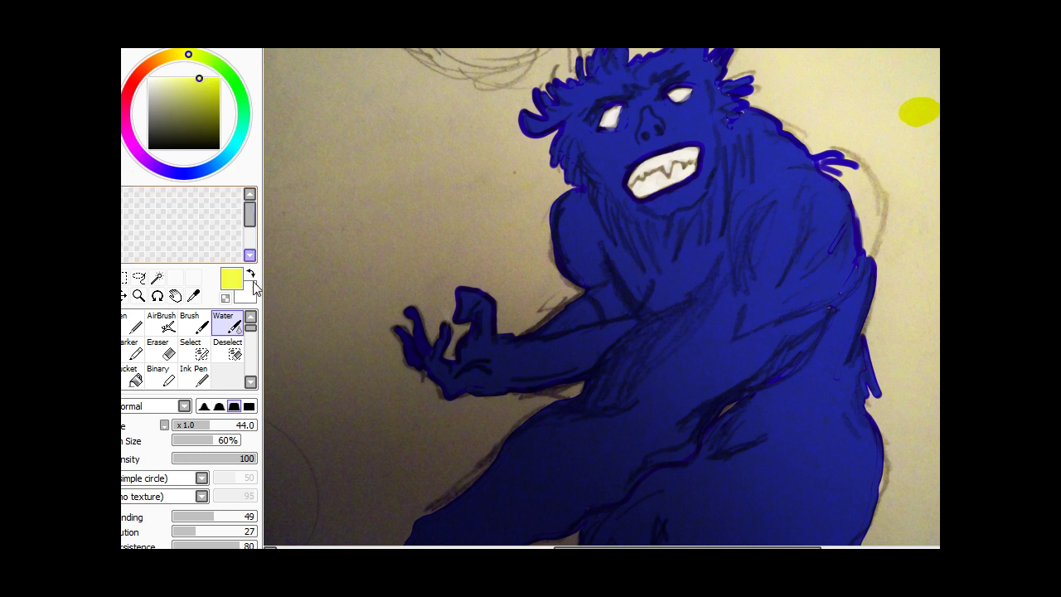
# - Try a yellow Water stroke at density 32 on the monster's upper arm, and erase it
pyautogui.moveTo(213, 457); pyautogui.dragTo(199, 459)
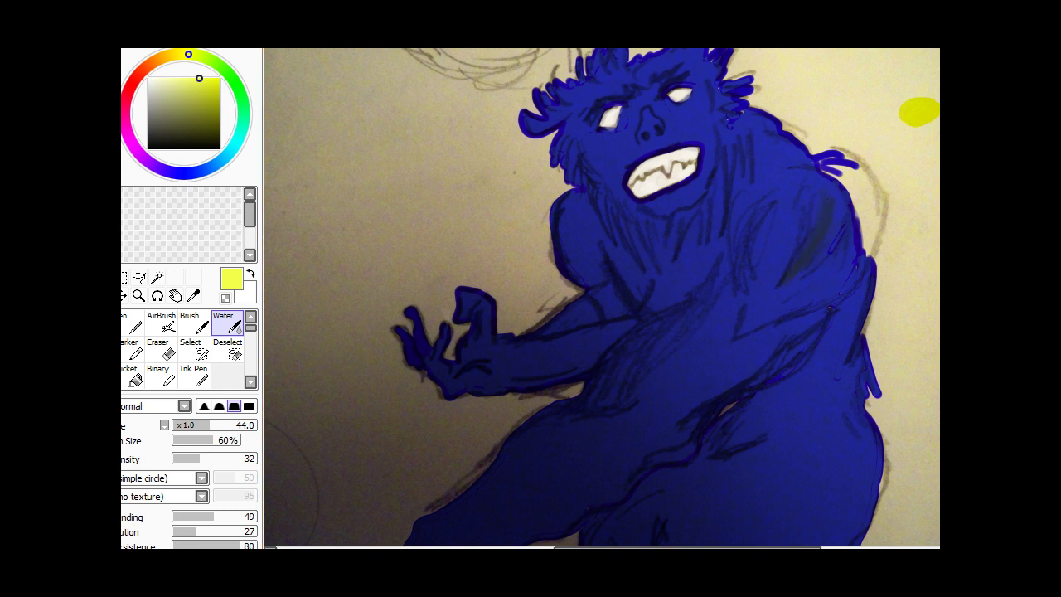
pyautogui.moveTo(830, 192); pyautogui.dragTo(781, 284)
pyautogui.hotkey('ctrl', 'z')
pyautogui.click(157, 349)
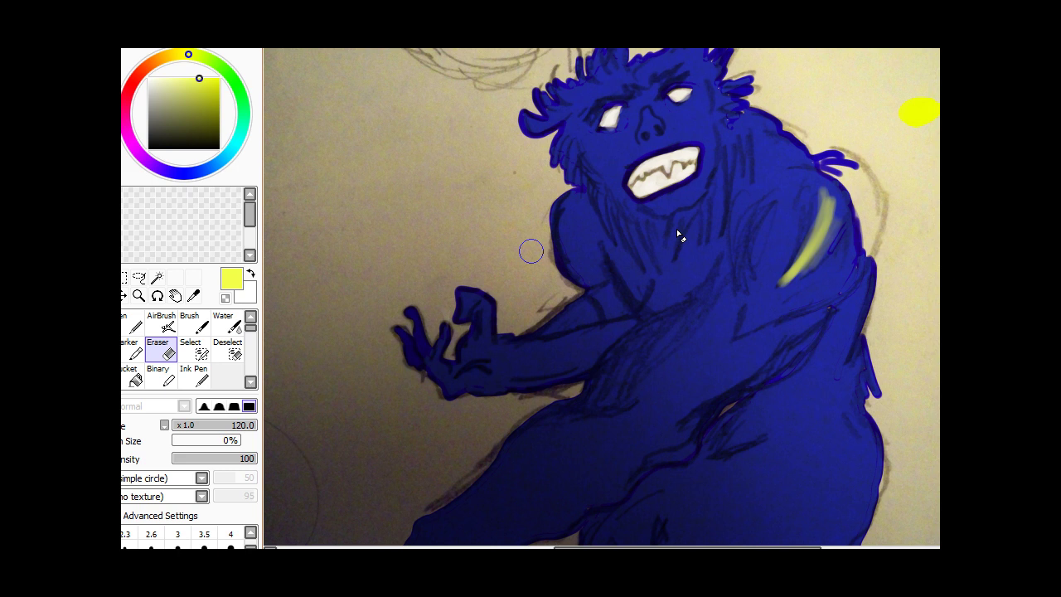
pyautogui.moveTo(772, 274)
pyautogui.mouseDown()
pyautogui.moveTo(836, 215)
pyautogui.moveTo(800, 262)
pyautogui.mouseUp()
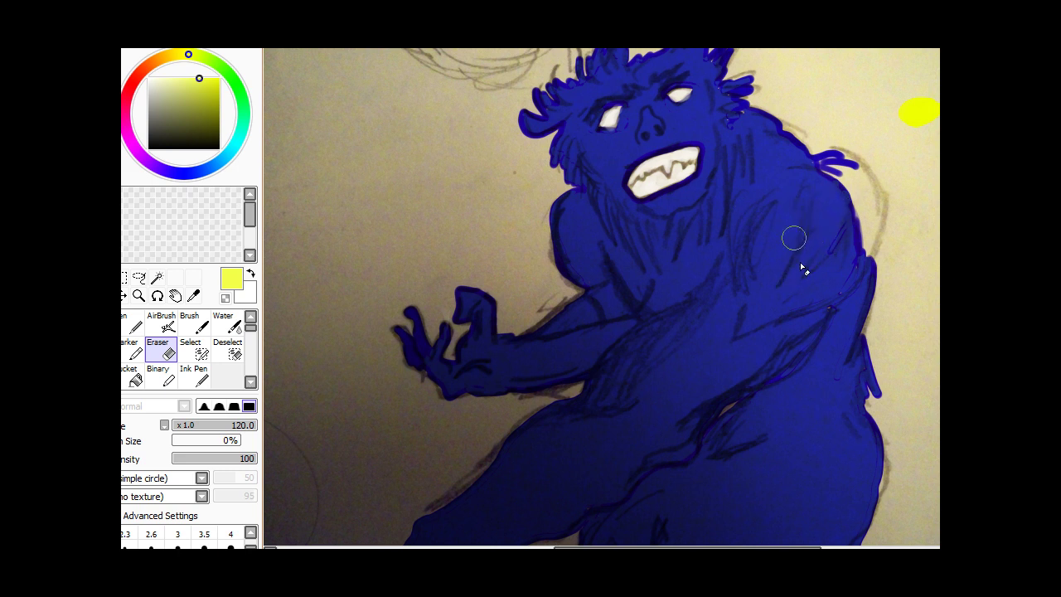
# - Set the Water brush to density 12, dilution 75 and blending 0, and paint faint yellow highlights on the monster's shoulder
pyautogui.click(226, 321)
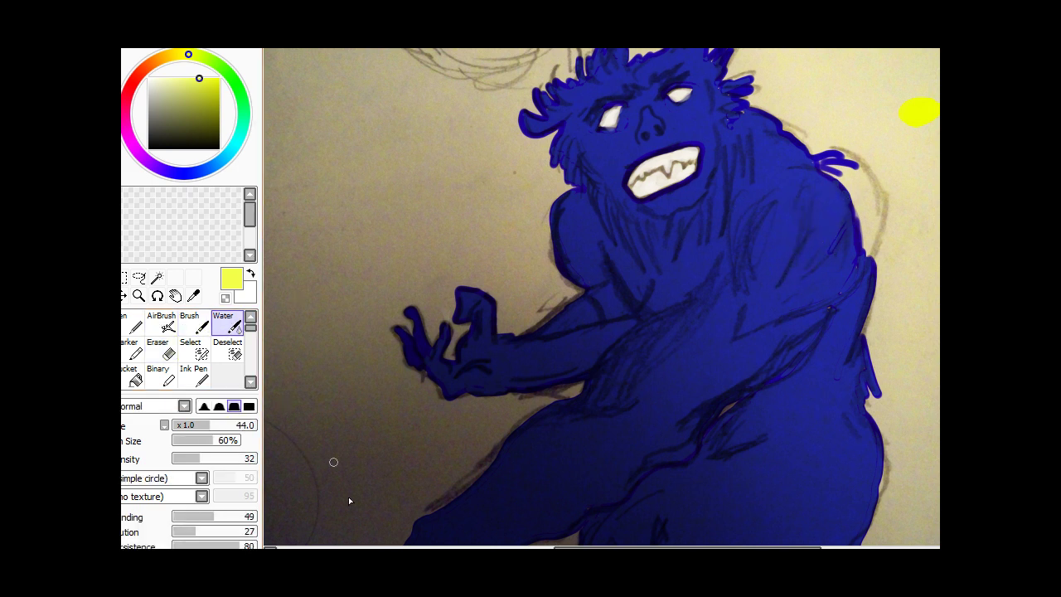
pyautogui.moveTo(199, 458); pyautogui.dragTo(185, 460)
pyautogui.click(237, 533)
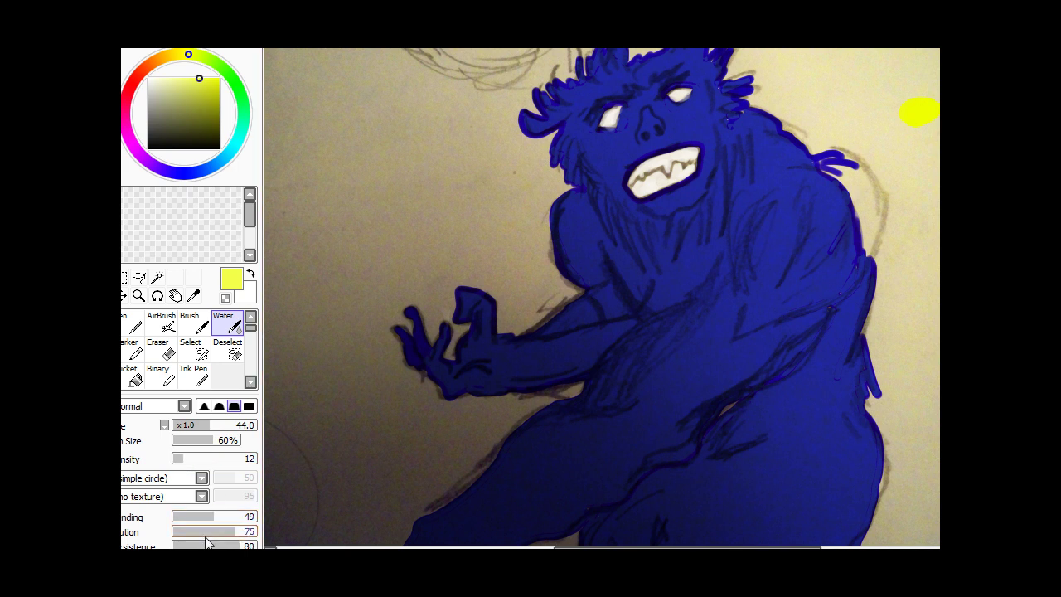
pyautogui.moveTo(193, 516); pyautogui.dragTo(171, 516)
pyautogui.moveTo(815, 241)
pyautogui.mouseDown()
pyautogui.moveTo(825, 201)
pyautogui.moveTo(833, 236)
pyautogui.mouseUp()
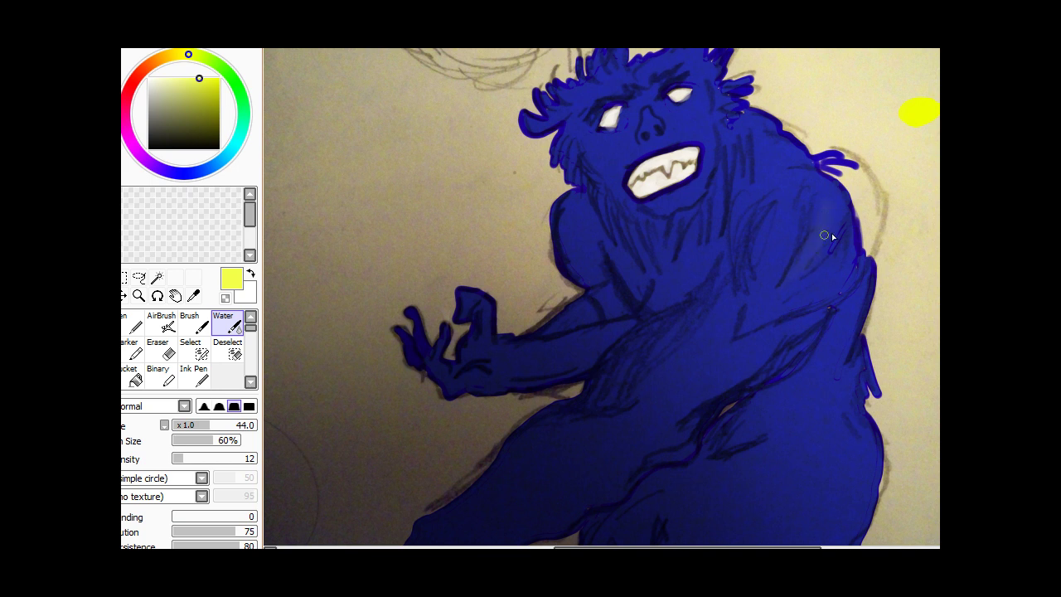
pyautogui.moveTo(816, 272)
pyautogui.mouseDown()
pyautogui.moveTo(820, 197)
pyautogui.moveTo(810, 239)
pyautogui.moveTo(821, 236)
pyautogui.moveTo(824, 198)
pyautogui.mouseUp()
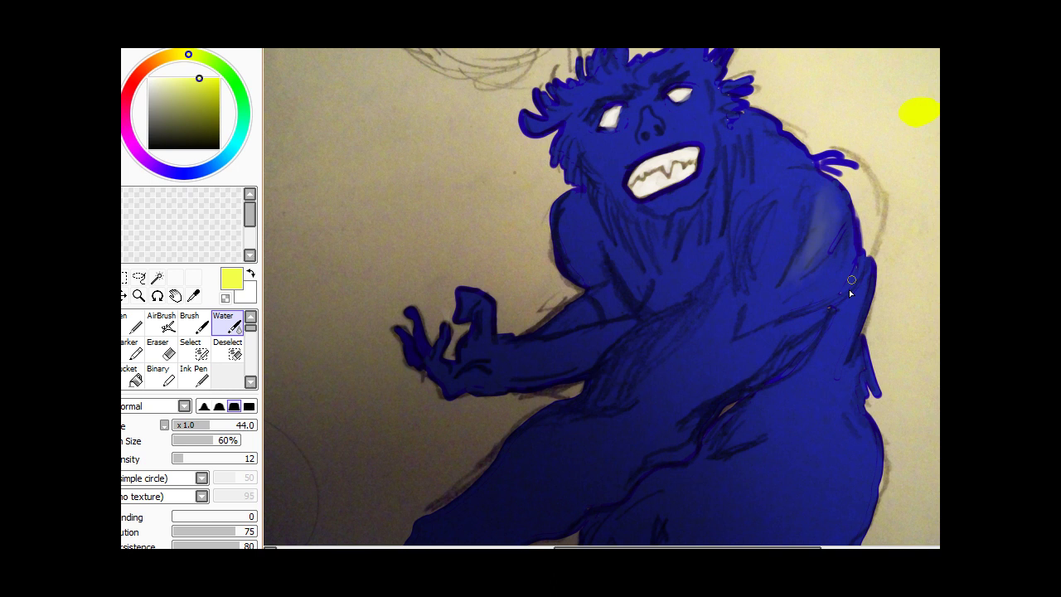
# - Switch to pure yellow at density 51 and paint stronger highlights on the monster's upper arm and forearm
pyautogui.click(219, 78)
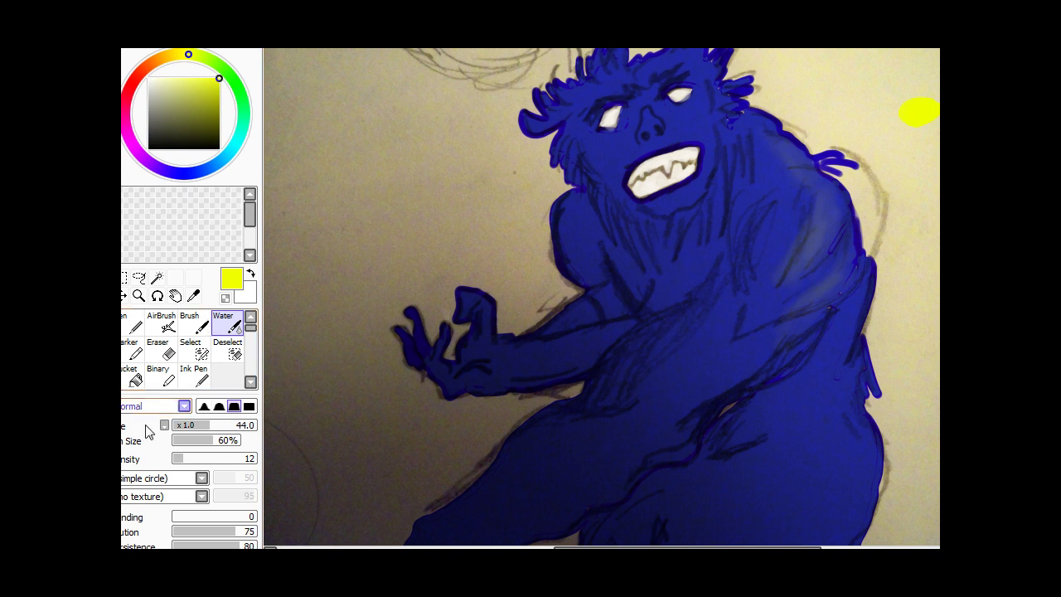
pyautogui.moveTo(203, 459)
pyautogui.mouseDown()
pyautogui.moveTo(232, 459)
pyautogui.moveTo(216, 459)
pyautogui.mouseUp()
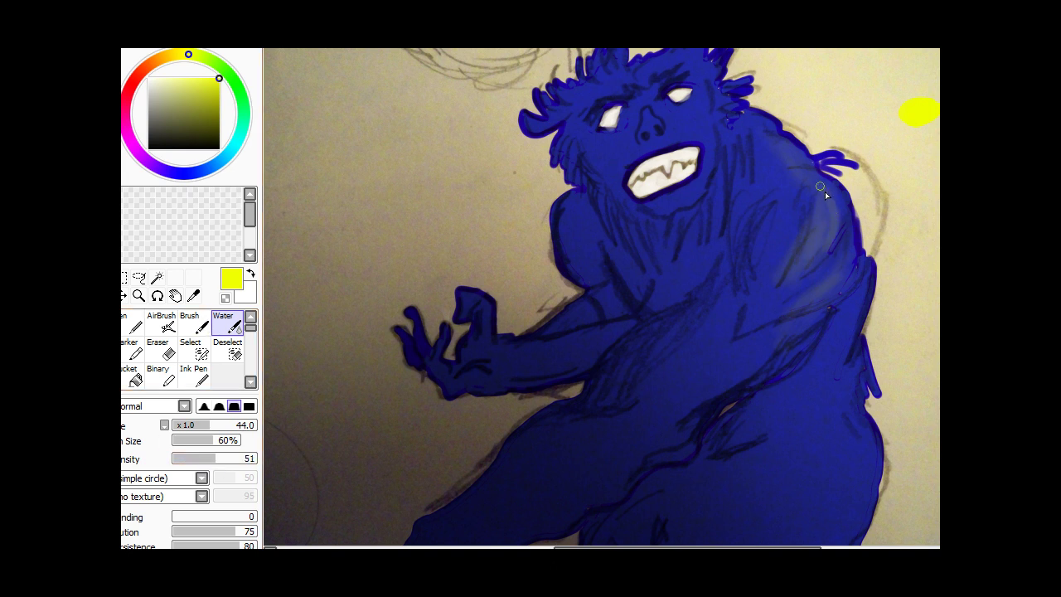
pyautogui.moveTo(825, 192)
pyautogui.mouseDown()
pyautogui.moveTo(846, 212)
pyautogui.moveTo(805, 262)
pyautogui.mouseUp()
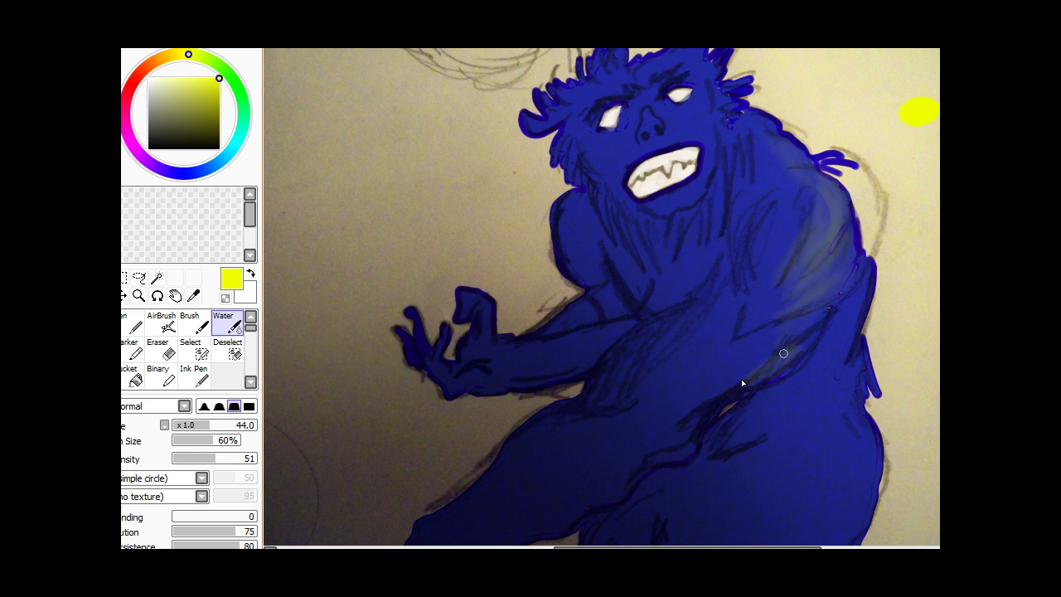
pyautogui.moveTo(745, 365)
pyautogui.mouseDown()
pyautogui.moveTo(718, 387)
pyautogui.moveTo(796, 330)
pyautogui.moveTo(744, 374)
pyautogui.mouseUp()
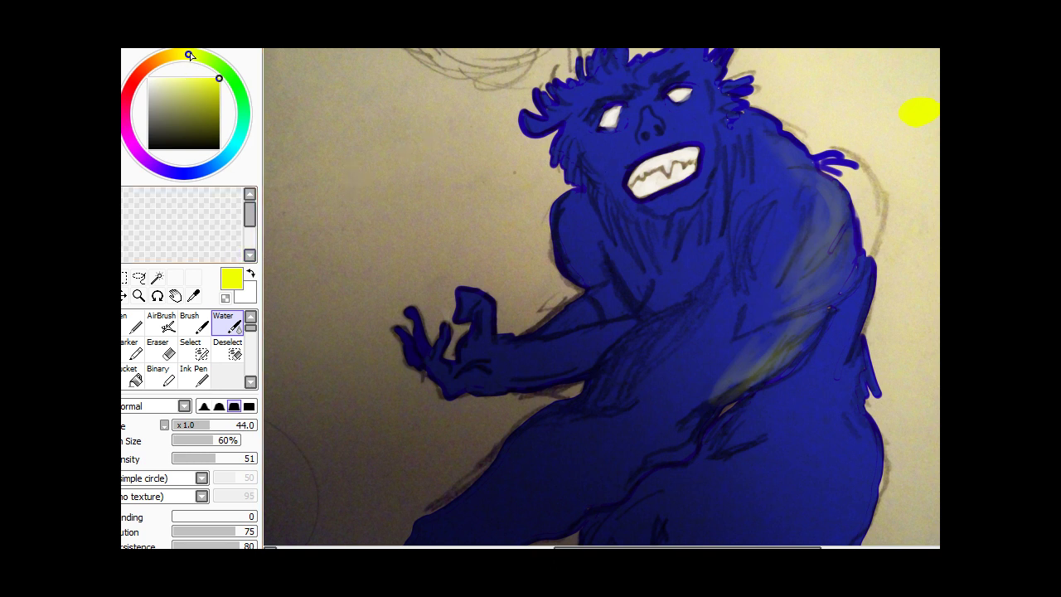
# - Switch to pure blue and build up a patch of overlapping Water strokes on the empty paper beside the monster
pyautogui.moveTo(191, 55)
pyautogui.mouseDown()
pyautogui.moveTo(131, 140)
pyautogui.moveTo(169, 174)
pyautogui.moveTo(185, 172)
pyautogui.mouseUp()
pyautogui.moveTo(361, 194)
pyautogui.mouseDown()
pyautogui.moveTo(424, 187)
pyautogui.moveTo(398, 194)
pyautogui.moveTo(418, 173)
pyautogui.moveTo(415, 158)
pyautogui.mouseUp()
pyautogui.moveTo(299, 164)
pyautogui.mouseDown()
pyautogui.moveTo(300, 189)
pyautogui.moveTo(349, 169)
pyautogui.mouseUp()
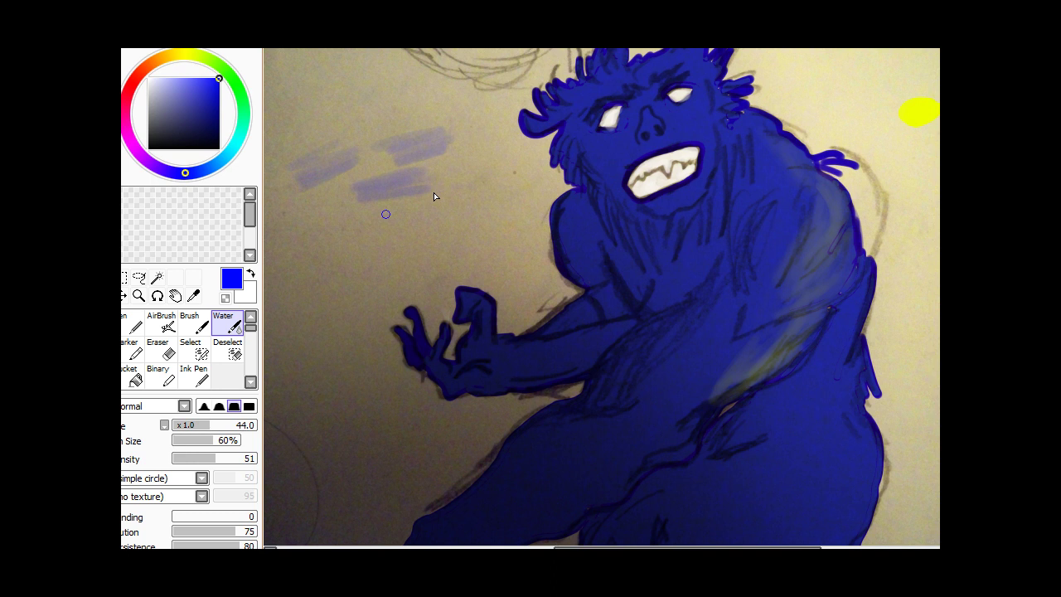
pyautogui.moveTo(385, 214); pyautogui.dragTo(457, 199)
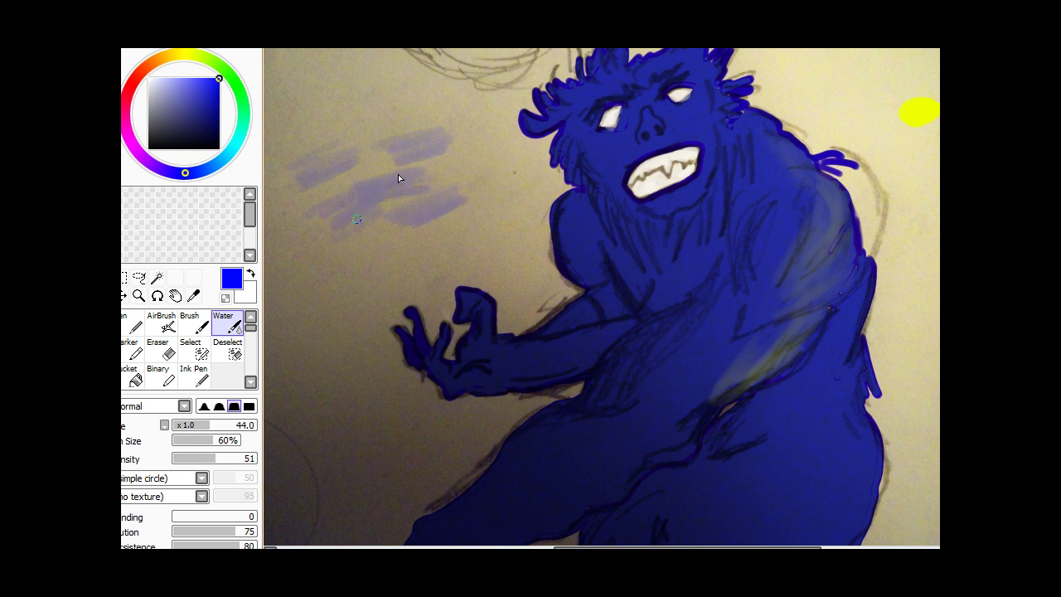
pyautogui.moveTo(308, 232); pyautogui.dragTo(389, 204)
pyautogui.moveTo(373, 245)
pyautogui.mouseDown()
pyautogui.moveTo(363, 178)
pyautogui.moveTo(346, 188)
pyautogui.moveTo(374, 172)
pyautogui.moveTo(364, 192)
pyautogui.moveTo(385, 197)
pyautogui.moveTo(379, 236)
pyautogui.moveTo(384, 182)
pyautogui.moveTo(350, 177)
pyautogui.moveTo(348, 165)
pyautogui.moveTo(405, 149)
pyautogui.moveTo(374, 185)
pyautogui.moveTo(404, 228)
pyautogui.moveTo(408, 192)
pyautogui.moveTo(390, 178)
pyautogui.moveTo(335, 174)
pyautogui.moveTo(355, 153)
pyautogui.moveTo(337, 189)
pyautogui.moveTo(405, 183)
pyautogui.moveTo(399, 224)
pyautogui.moveTo(425, 218)
pyautogui.moveTo(370, 222)
pyautogui.moveTo(405, 164)
pyautogui.moveTo(411, 245)
pyautogui.mouseUp()
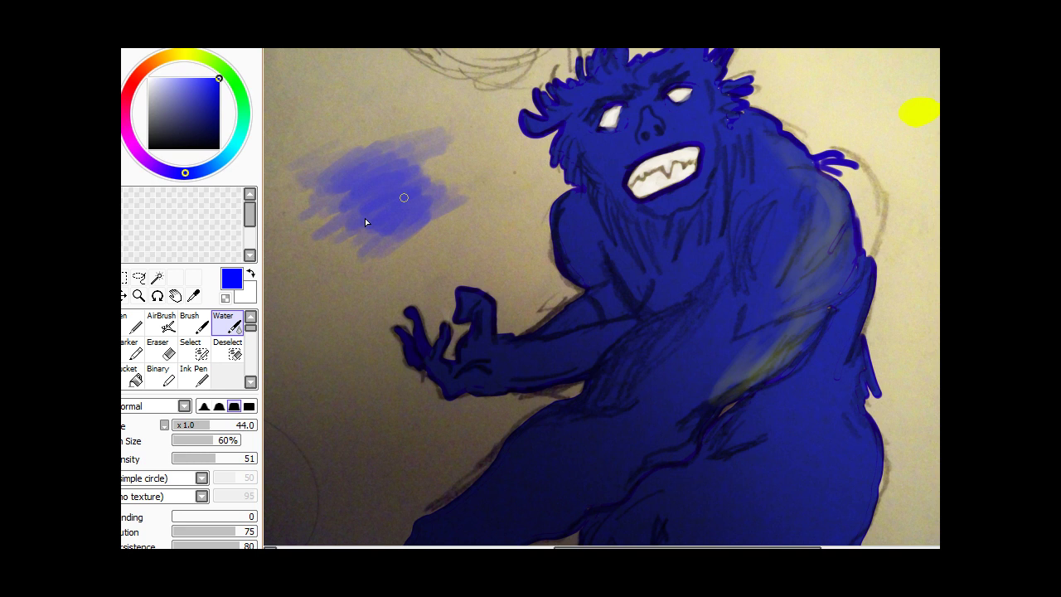
# - Choose a warm yellow and try highlight strokes over the middle of the blue patch
pyautogui.click(179, 54)
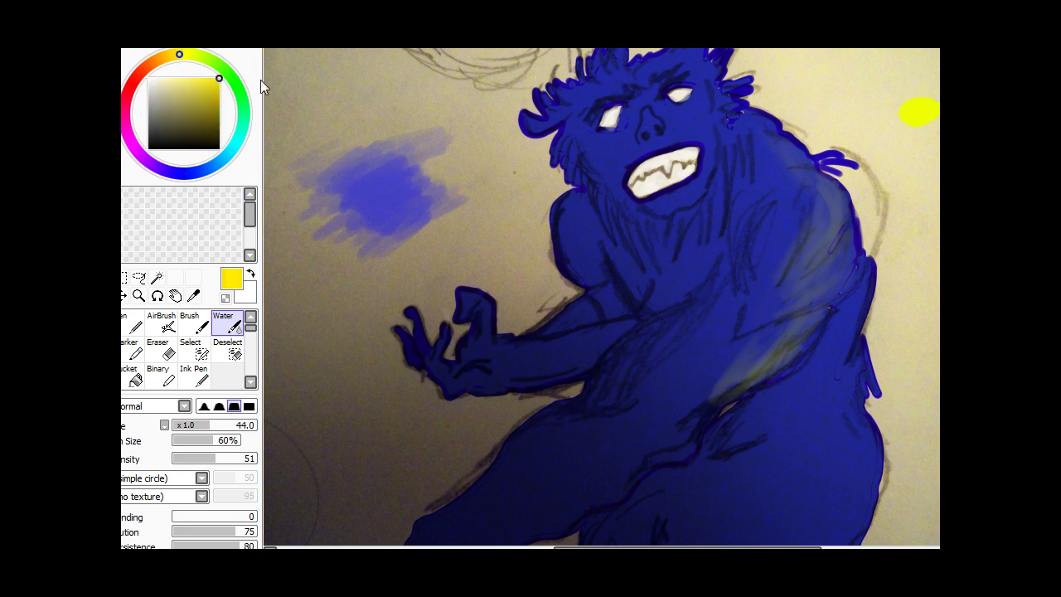
pyautogui.moveTo(385, 174); pyautogui.dragTo(349, 196)
pyautogui.hotkey('ctrl', 'z')
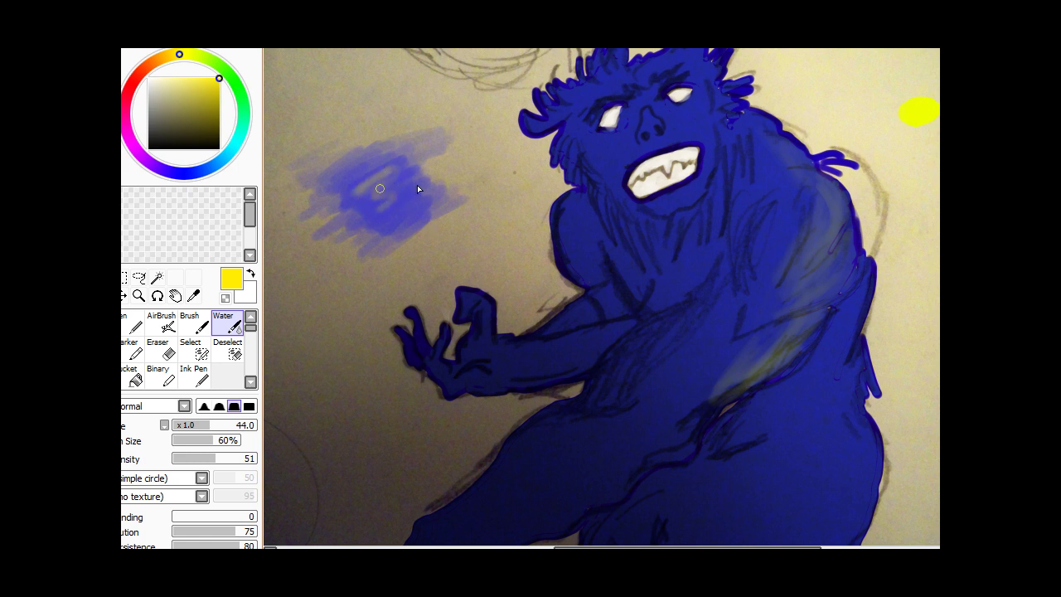
pyautogui.moveTo(399, 187); pyautogui.dragTo(375, 208)
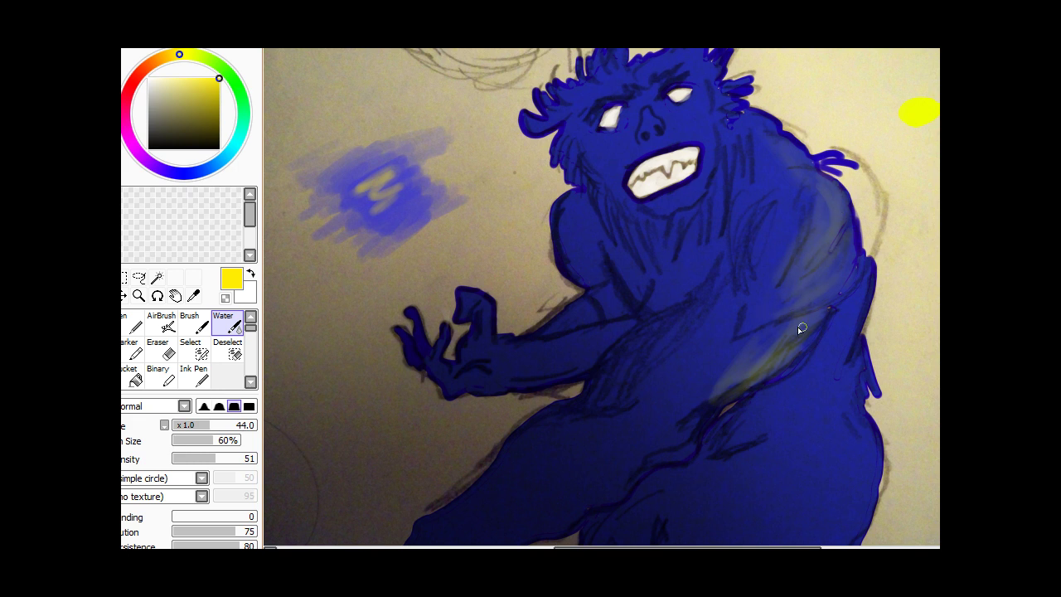
# - Undo the last test strokes on the blue patch
pyautogui.hotkey('ctrl', 'z')
pyautogui.hotkey('ctrl', 'z')
pyautogui.hotkey('ctrl', 'z')
pyautogui.hotkey('ctrl', 'z')
pyautogui.hotkey('ctrl', 'z')
pyautogui.hotkey('ctrl', 'z')
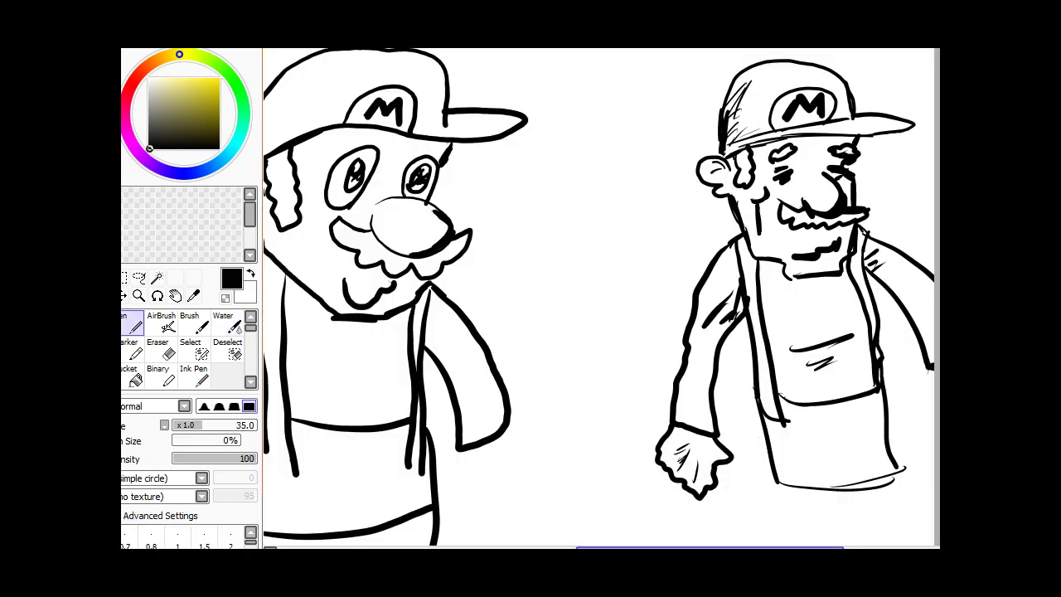
# - Temporarily remove the Mario line art to show the pencil sketch and the blank white canvas, and restore the line art
pyautogui.moveTo(710, 547); pyautogui.dragTo(706, 547)
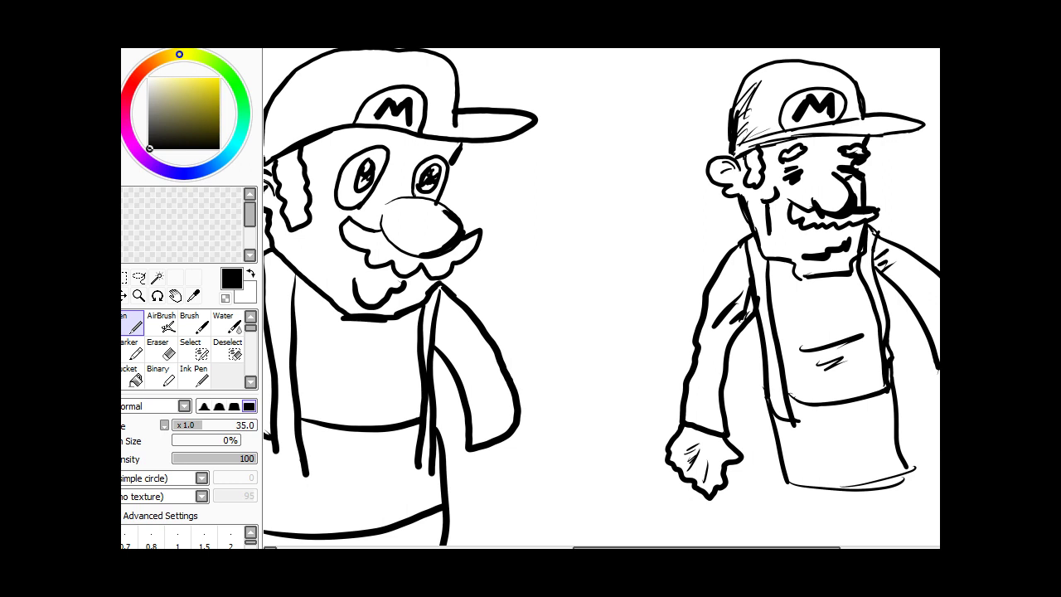
pyautogui.press('Delete')
pyautogui.hotkey('ctrl', 'z')
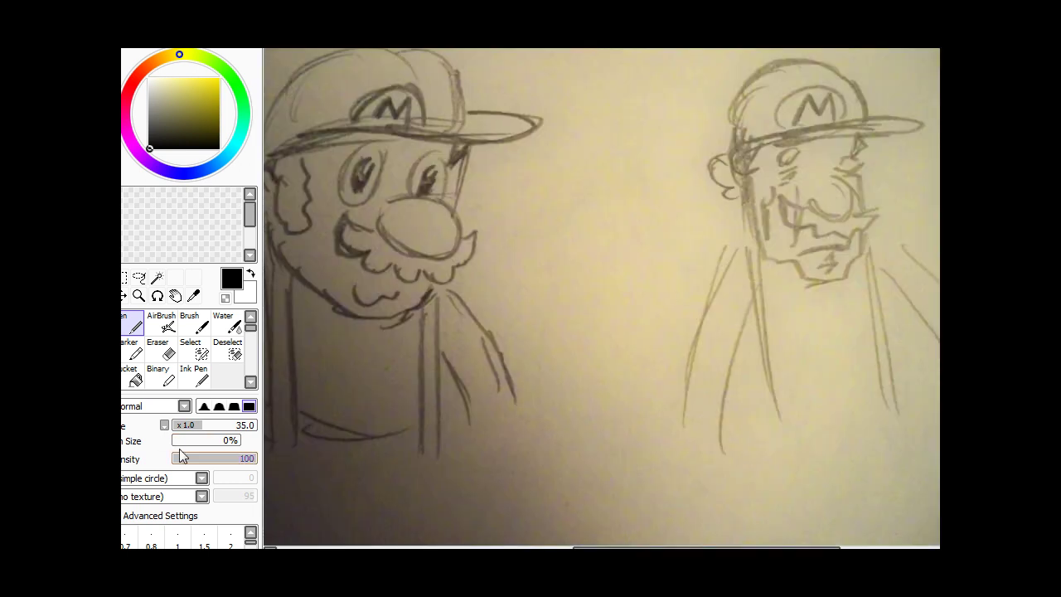
pyautogui.press('Delete')
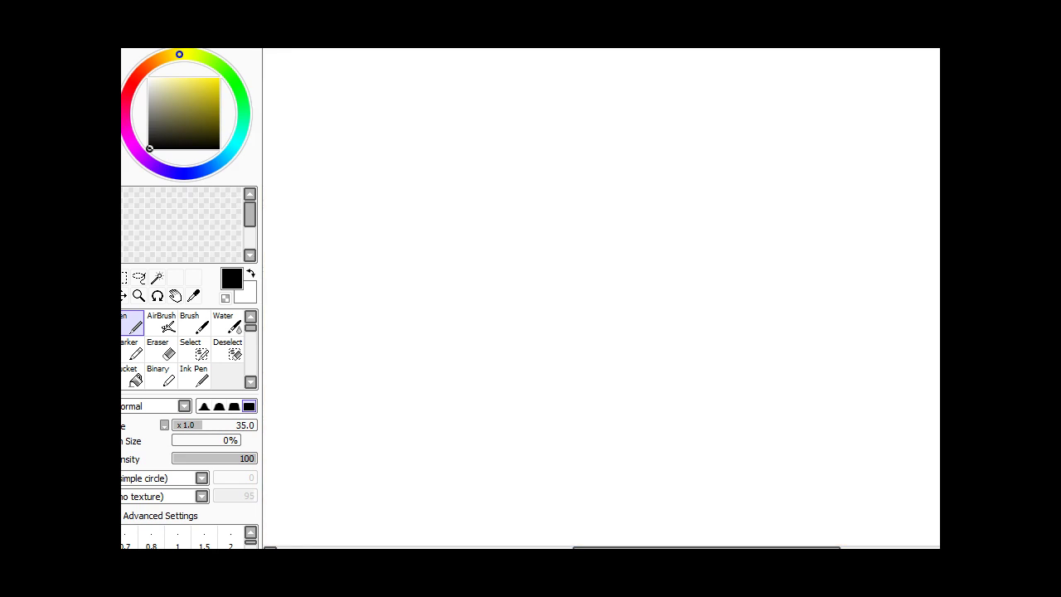
pyautogui.hotkey('ctrl', 'z')
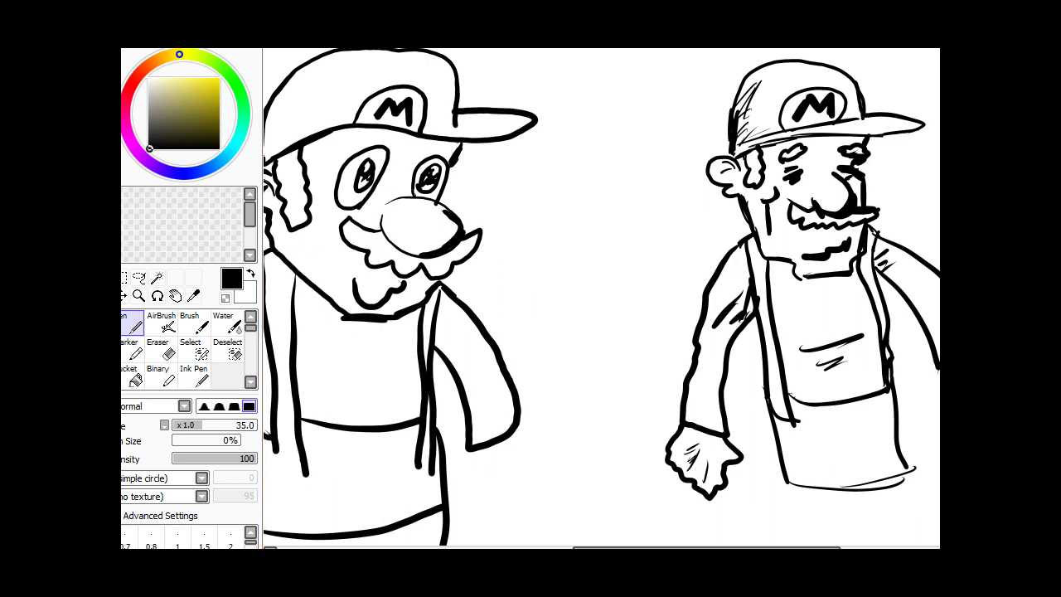
# - Fill the large cartoon Mario's cap, shirt and sleeves with bright red using the Bucket
pyautogui.moveTo(142, 68); pyautogui.dragTo(135, 79)
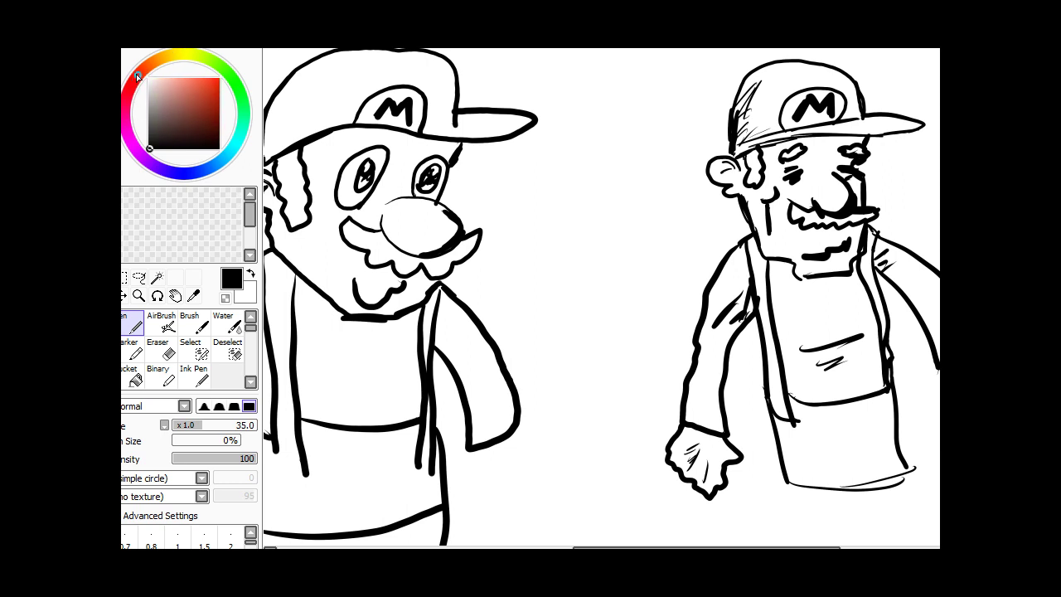
pyautogui.moveTo(175, 127); pyautogui.dragTo(219, 78)
pyautogui.click(135, 375)
pyautogui.moveTo(589, 547); pyautogui.dragTo(577, 547)
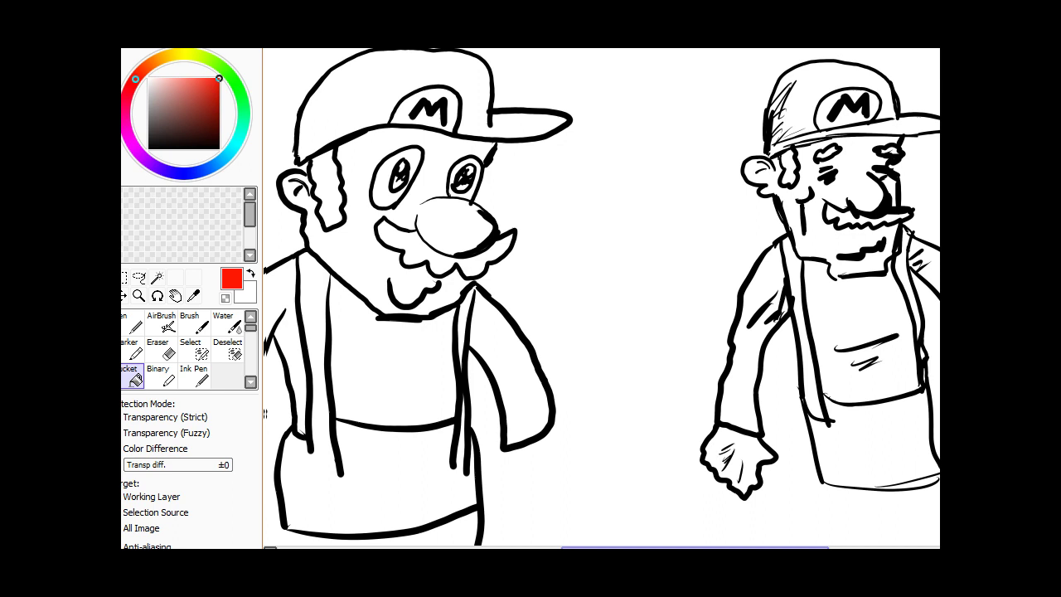
pyautogui.click(373, 90)
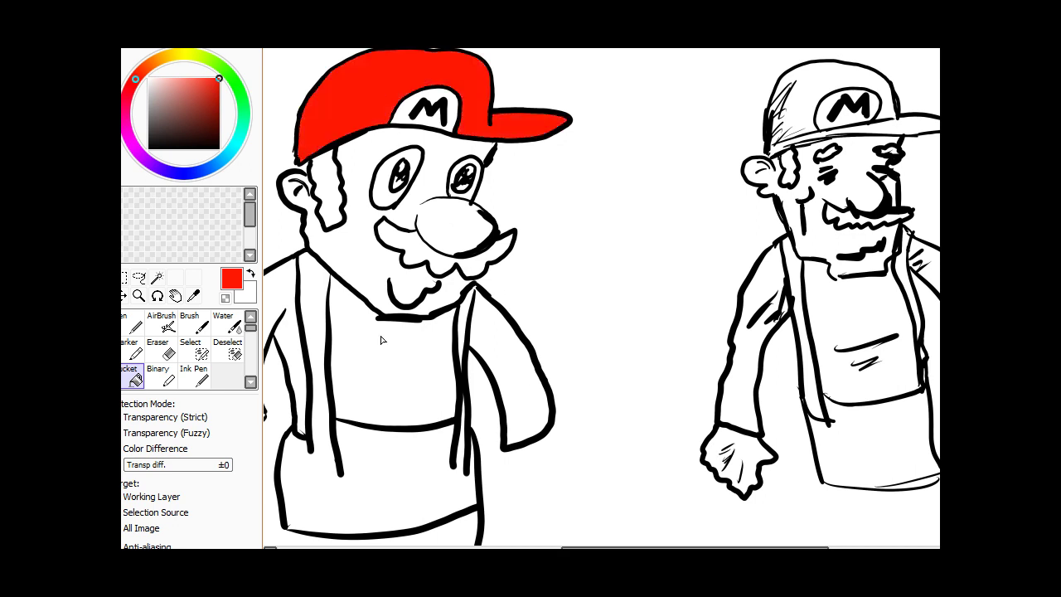
pyautogui.click(399, 361)
pyautogui.click(500, 340)
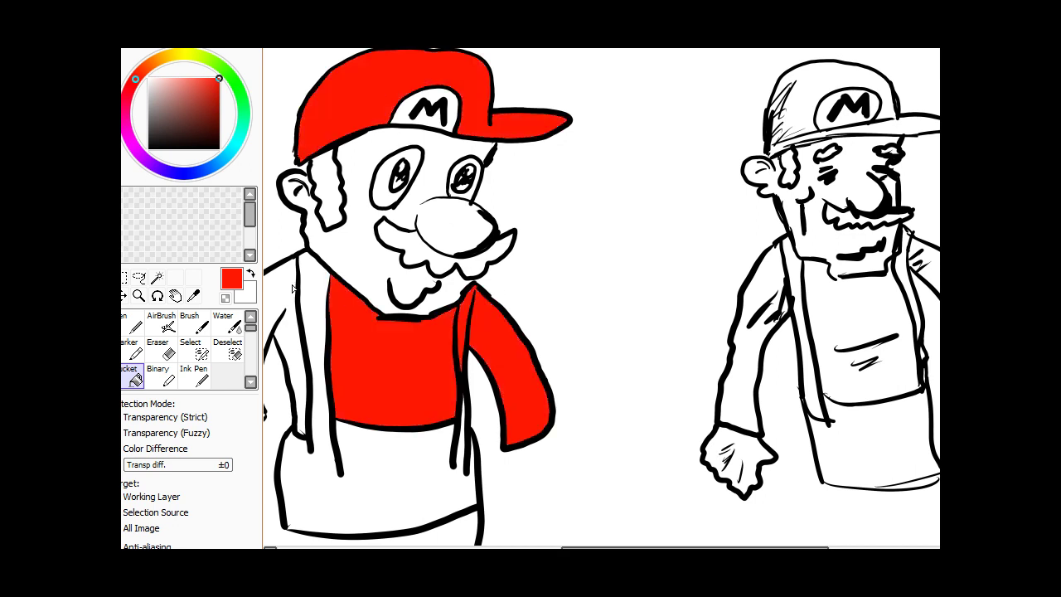
pyautogui.click(279, 282)
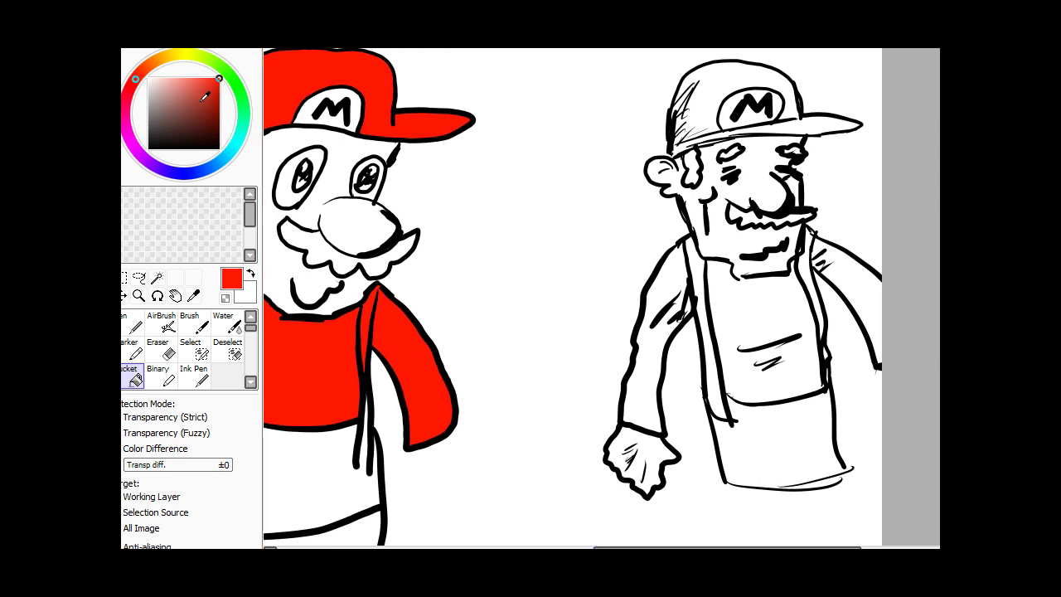
# - Mix a muted, darker red and fill the cap and brim of the smaller, realistic Mario with the Bucket
pyautogui.moveTo(209, 93); pyautogui.dragTo(189, 107)
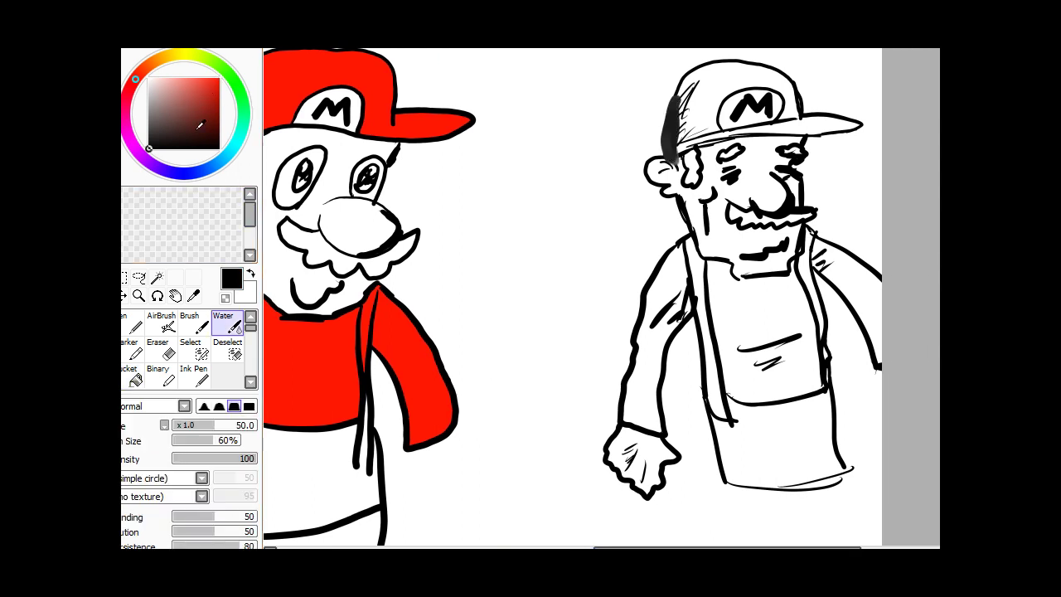
pyautogui.click(179, 132)
pyautogui.moveTo(179, 133); pyautogui.dragTo(194, 108)
pyautogui.click(133, 377)
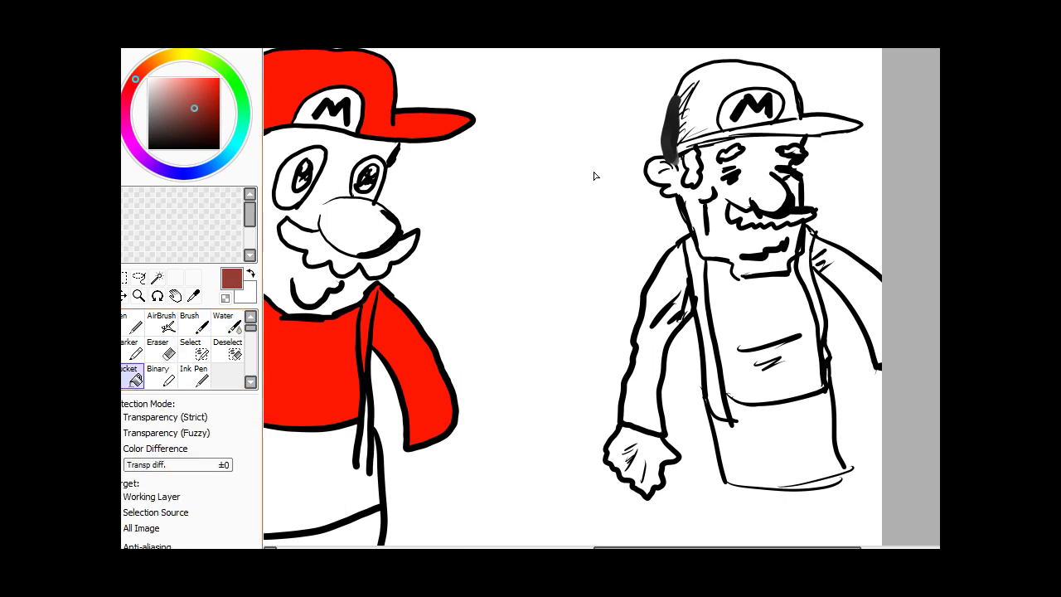
pyautogui.click(718, 97)
pyautogui.click(798, 130)
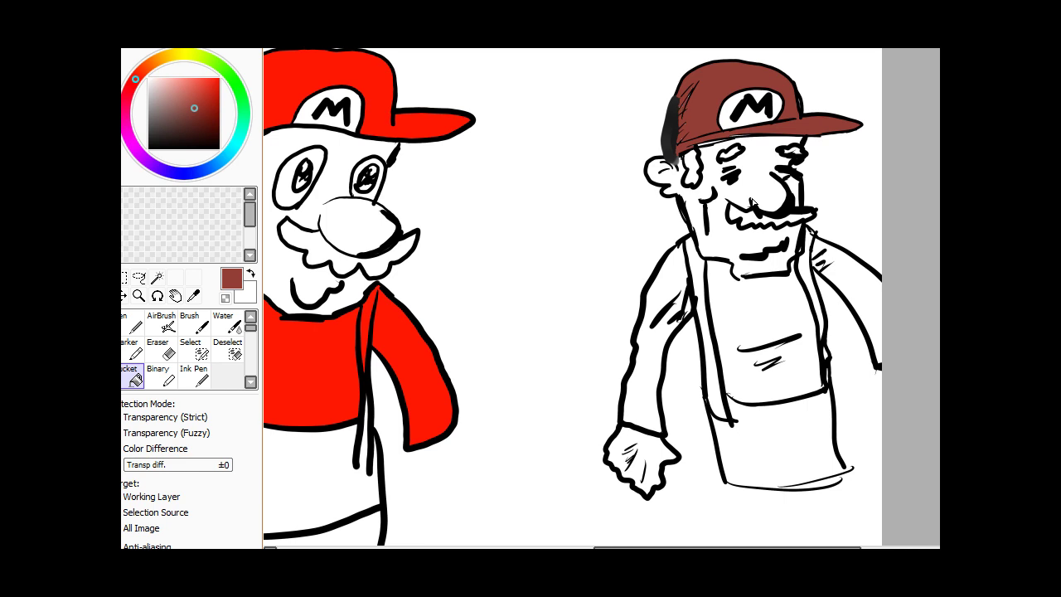
# - Undo the fill that leaks from shirt into face, and close the realistic Mario's neckline gap in black with the Water brush at size 15
pyautogui.click(765, 307)
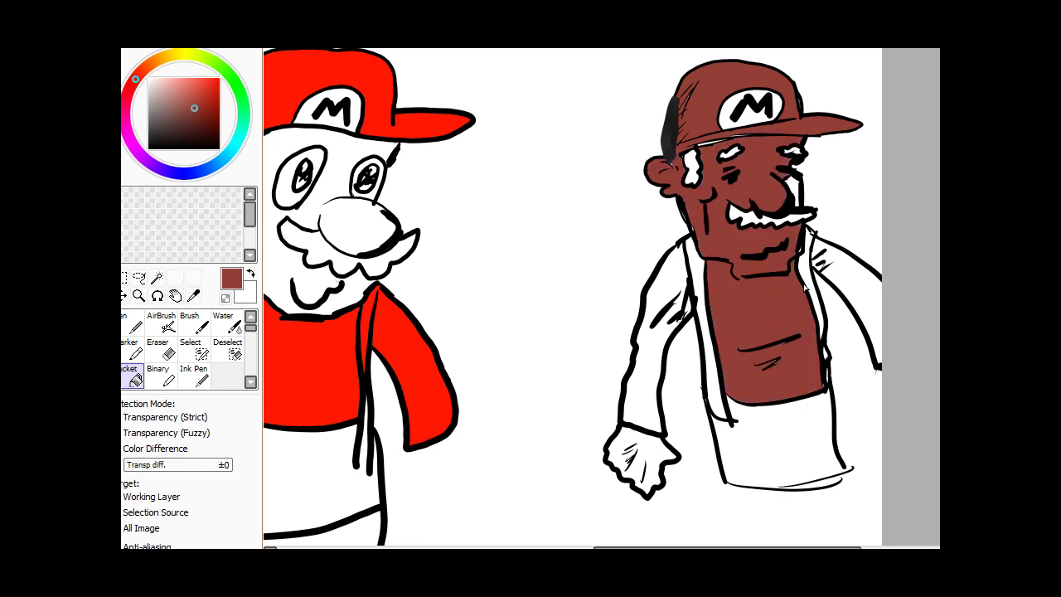
pyautogui.hotkey('ctrl', 'z')
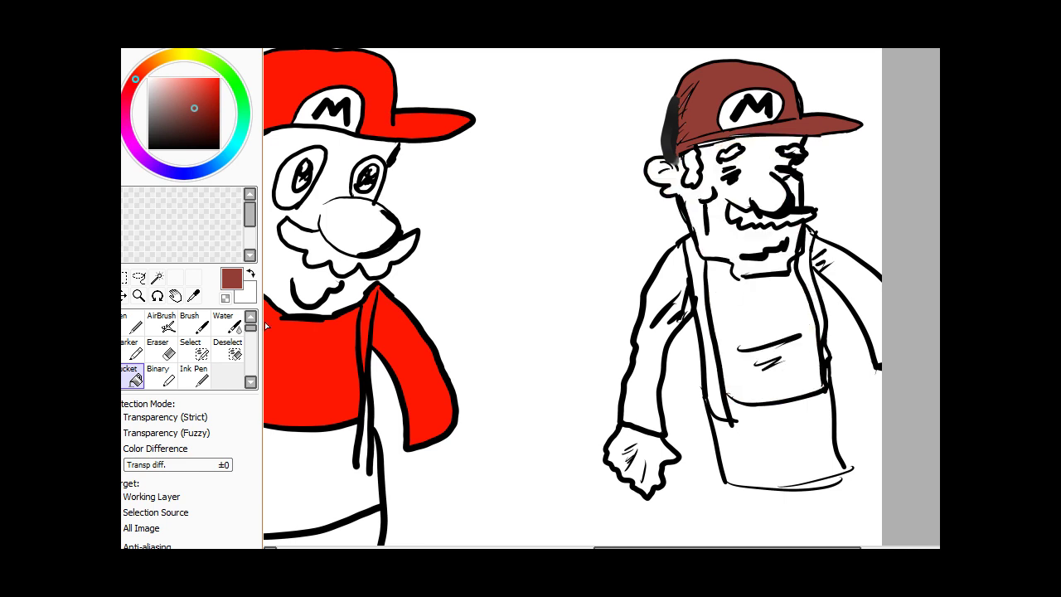
pyautogui.click(224, 322)
pyautogui.click(161, 143)
pyautogui.click(149, 148)
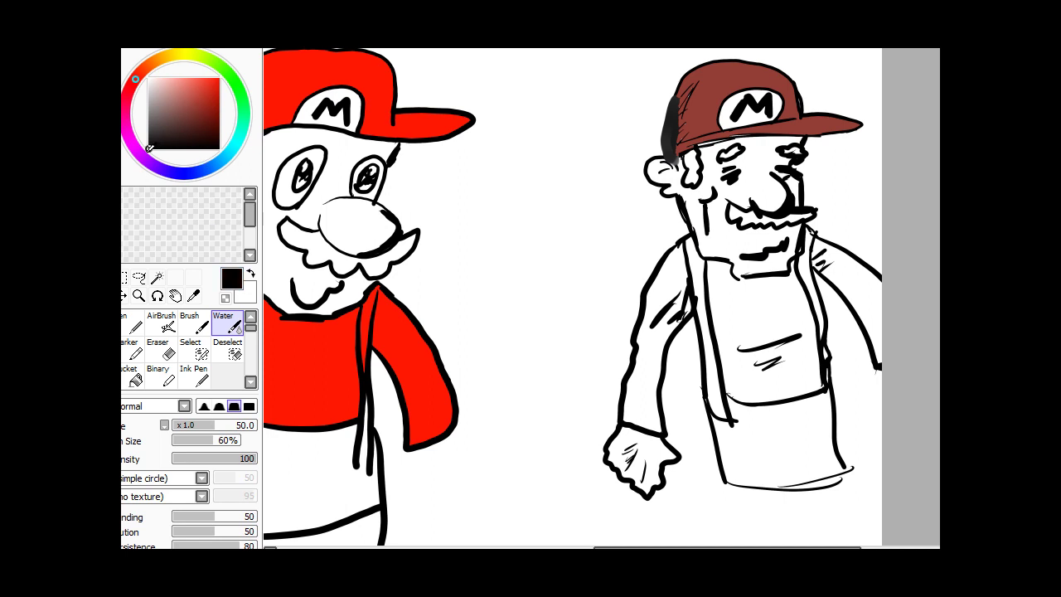
pyautogui.click(186, 424)
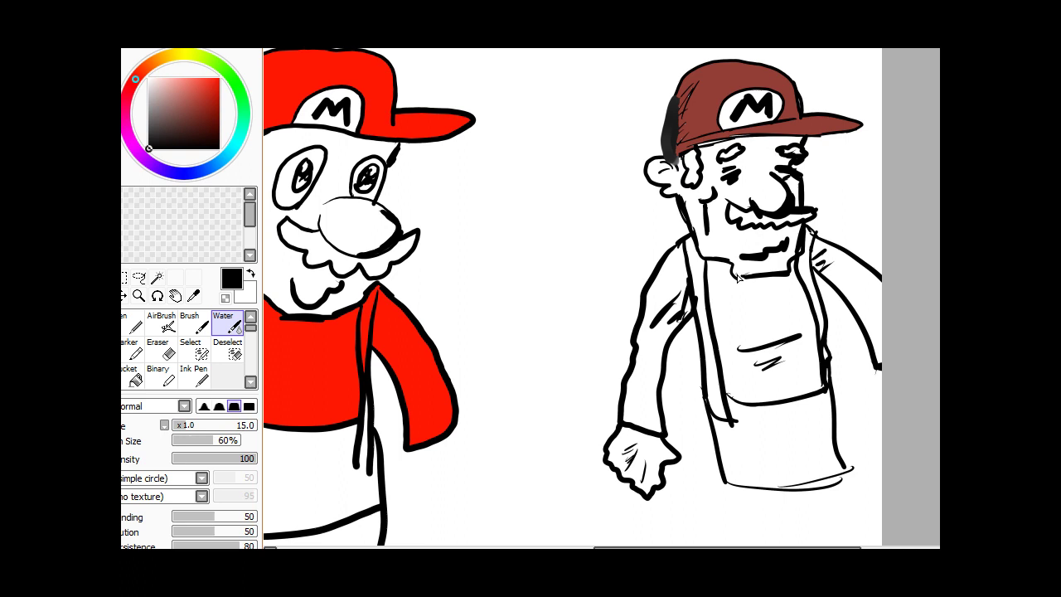
pyautogui.moveTo(738, 274)
pyautogui.mouseDown()
pyautogui.moveTo(751, 276)
pyautogui.moveTo(738, 274)
pyautogui.mouseUp()
# - Fill the realistic Mario's shirt and both sleeves with a slightly brighter muted red using the Bucket, leaving the cap in its own red
pyautogui.click(132, 375)
pyautogui.click(198, 102)
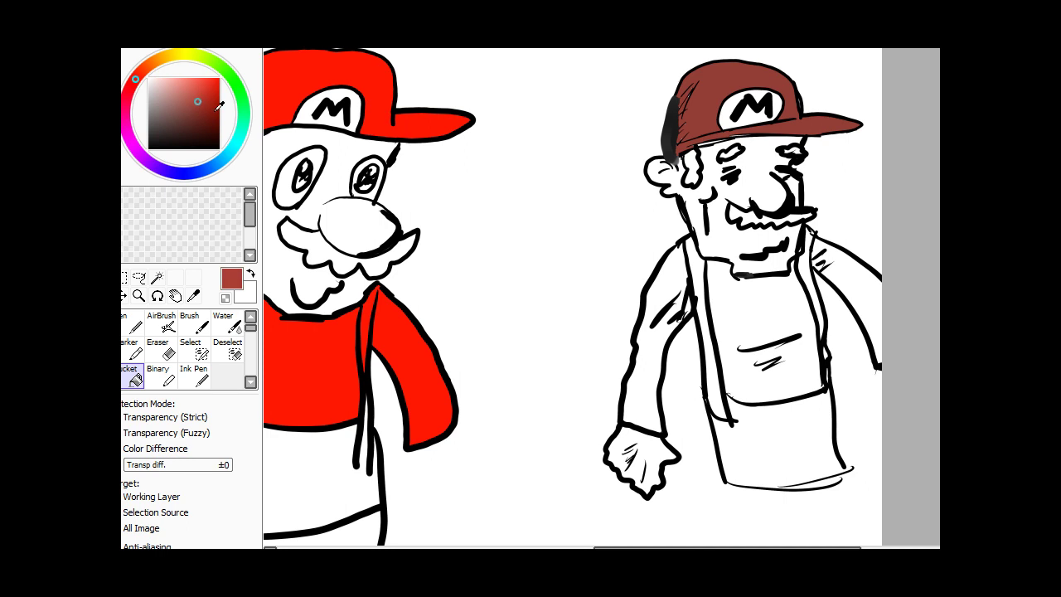
pyautogui.click(729, 308)
pyautogui.click(671, 284)
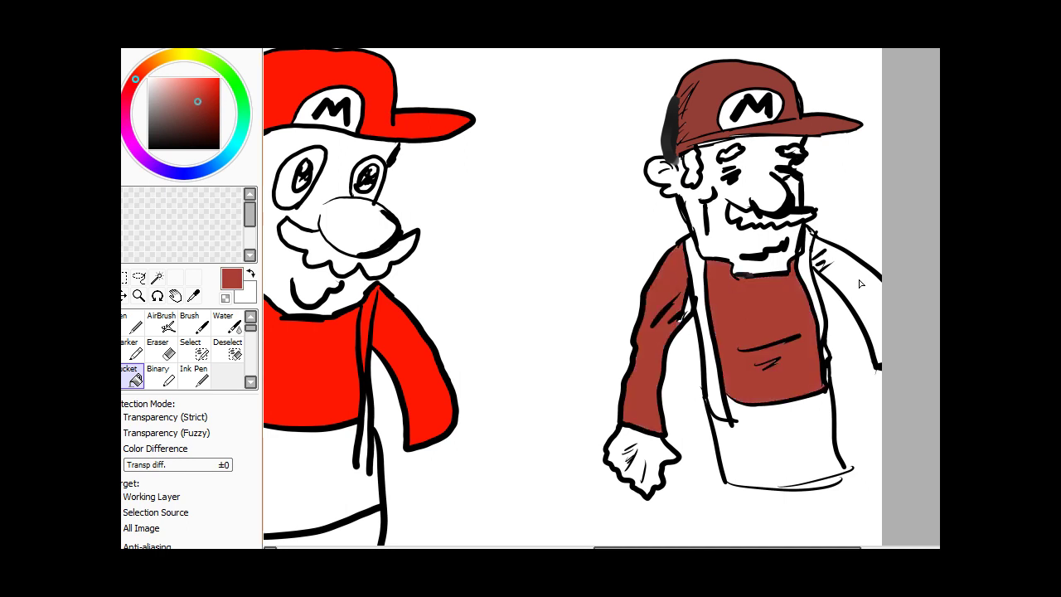
pyautogui.click(860, 284)
pyautogui.click(714, 118)
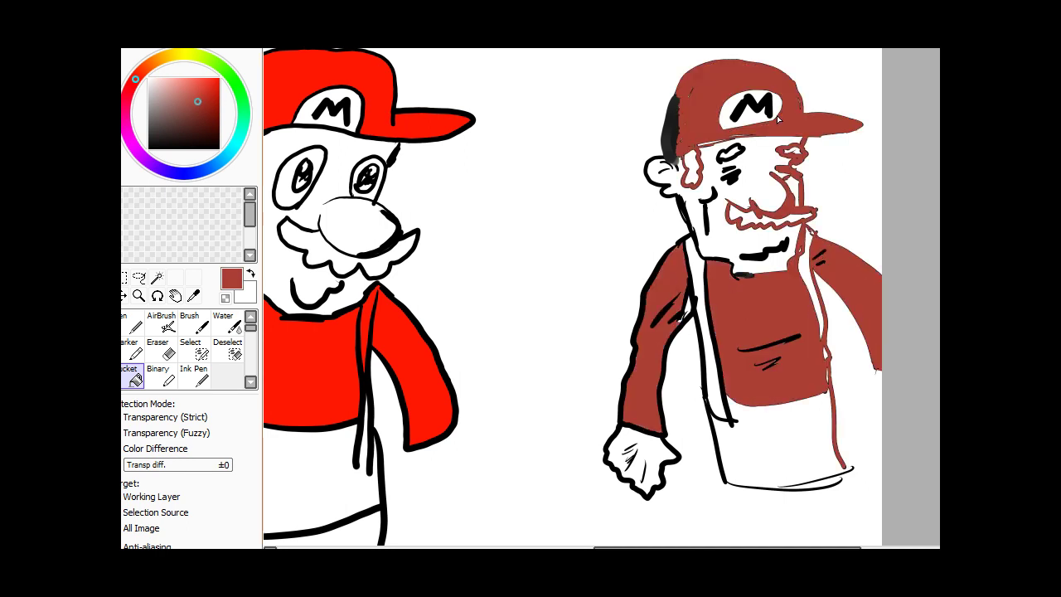
pyautogui.hotkey('ctrl', 'z')
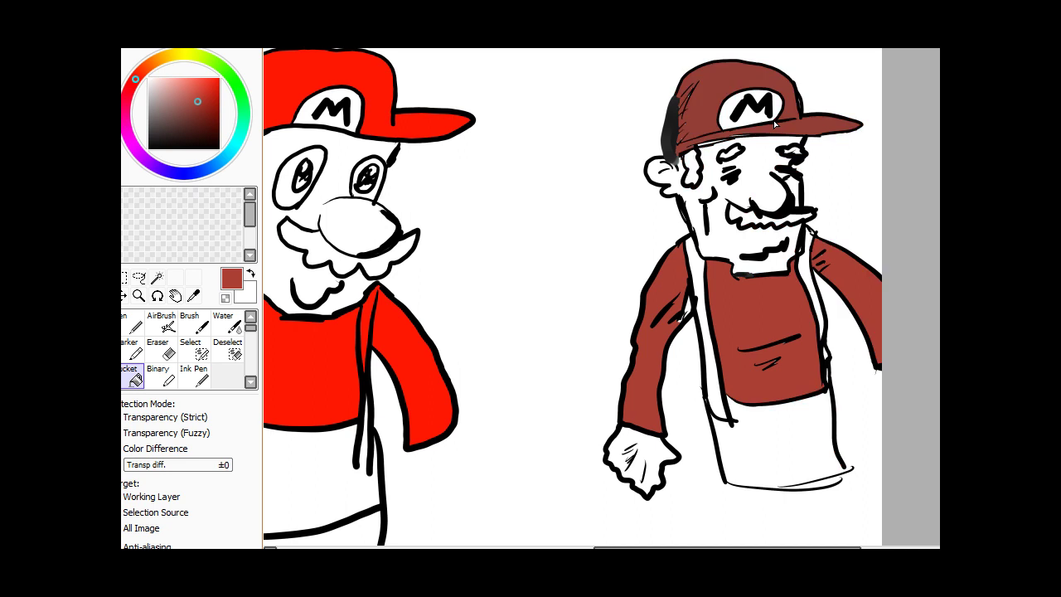
# - Try to fill the small white gap at the waist of the realistic Mario's trousers with muted blue, undoing each fill
pyautogui.moveTo(782, 547); pyautogui.dragTo(748, 425)
pyautogui.moveTo(741, 547); pyautogui.dragTo(726, 546)
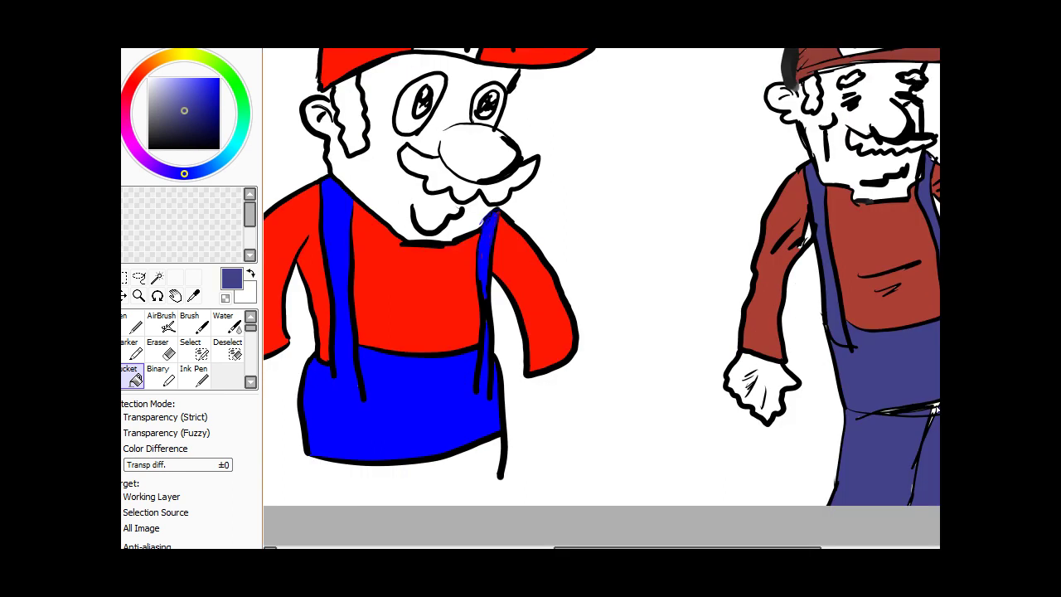
pyautogui.click(934, 412)
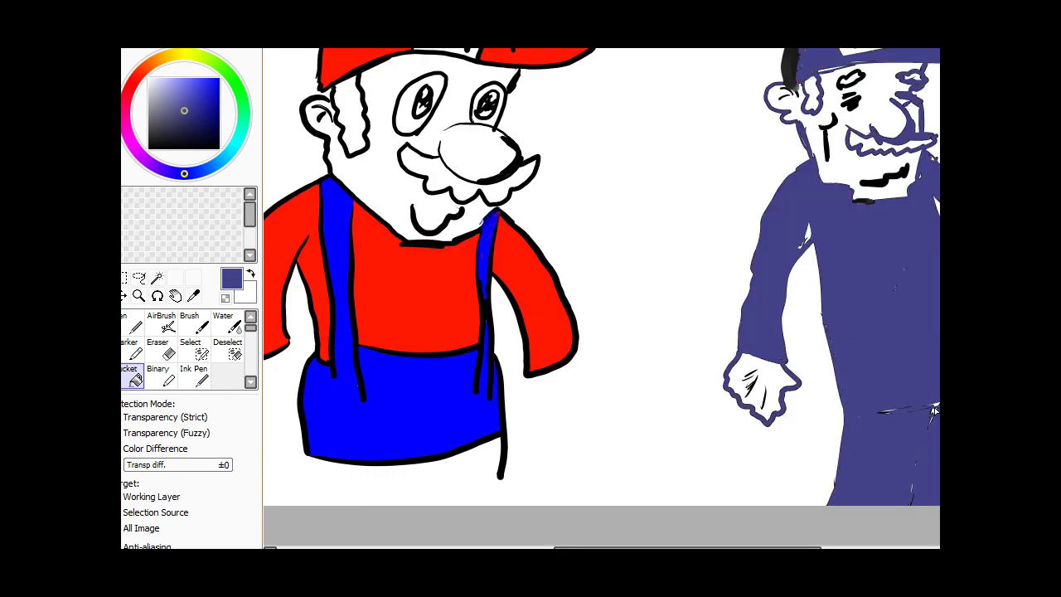
pyautogui.hotkey('ctrl', 'z')
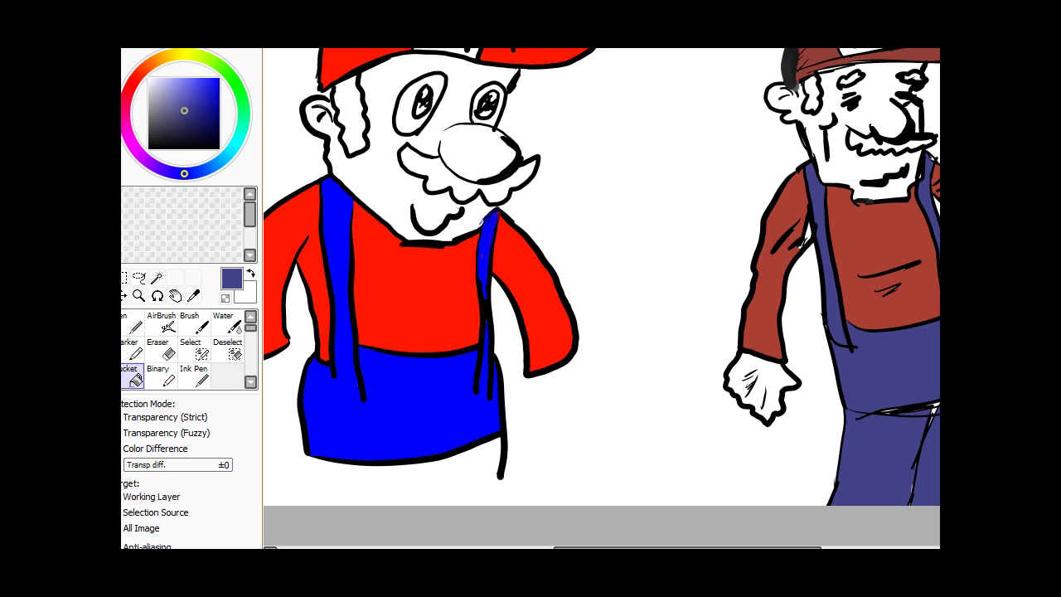
pyautogui.click(935, 412)
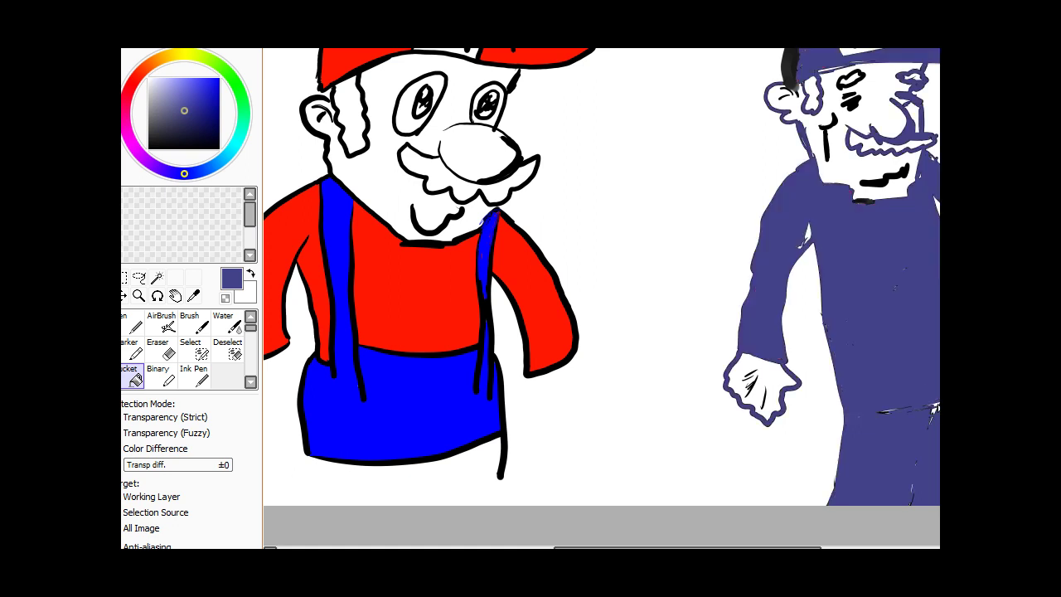
pyautogui.hotkey('ctrl', 'z')
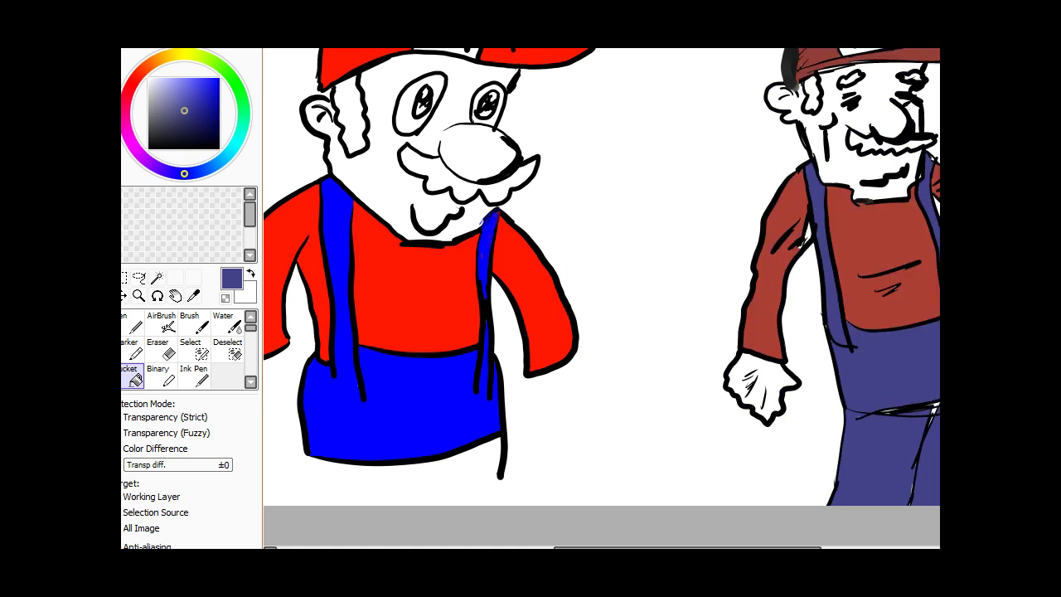
# - Mix a reddish brown and fill the cartoon Mario's sideburn and moustache with the Bucket
pyautogui.scroll(3, 602, 297)
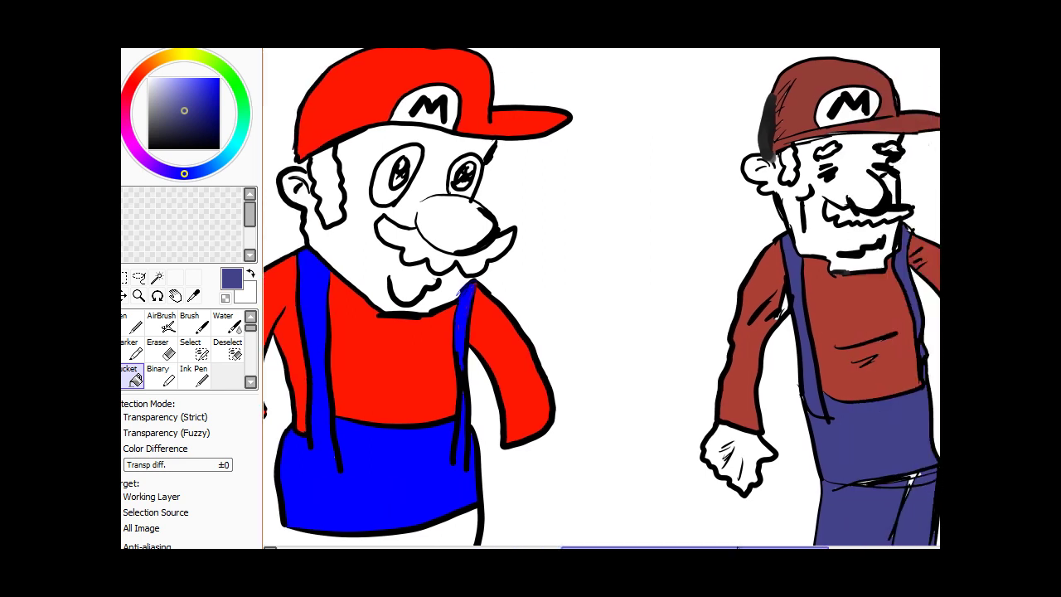
pyautogui.moveTo(184, 111)
pyautogui.mouseDown()
pyautogui.moveTo(154, 98)
pyautogui.moveTo(147, 68)
pyautogui.moveTo(158, 101)
pyautogui.moveTo(219, 78)
pyautogui.mouseUp()
pyautogui.click(156, 62)
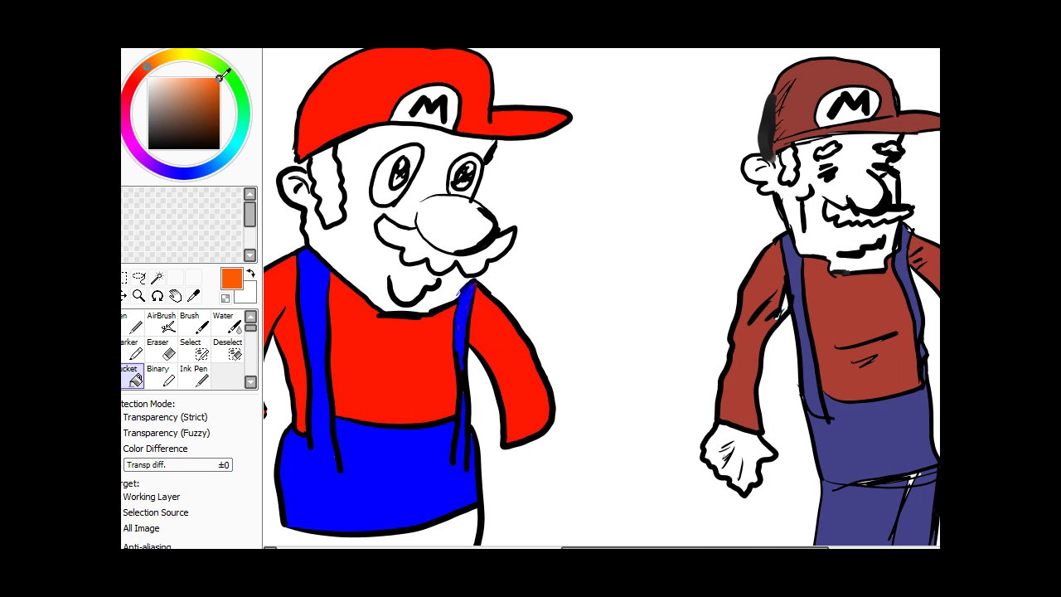
pyautogui.moveTo(148, 67); pyautogui.dragTo(142, 70)
pyautogui.moveTo(223, 89); pyautogui.dragTo(202, 99)
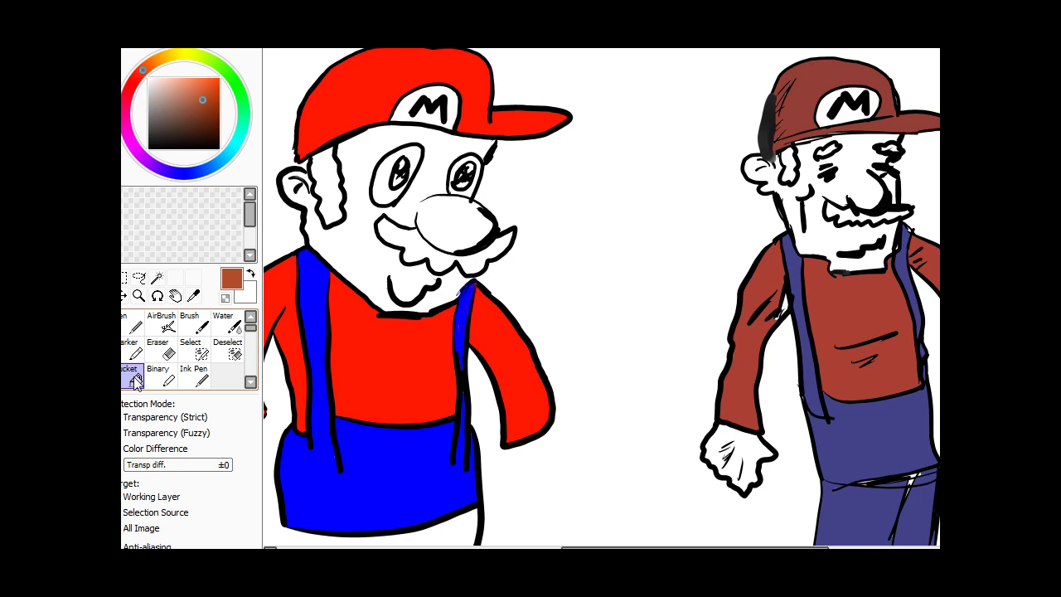
pyautogui.click(331, 180)
pyautogui.click(409, 242)
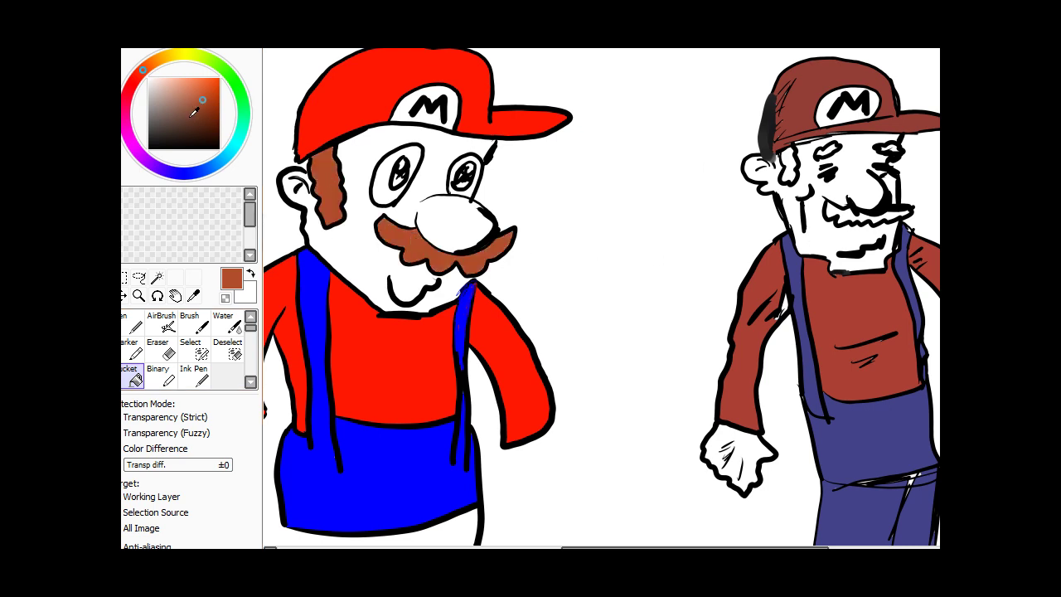
# - Choose a duller, less saturated brown and fill the realistic Mario's sideburn, moustache and both eyebrows
pyautogui.moveTo(205, 98); pyautogui.dragTo(186, 109)
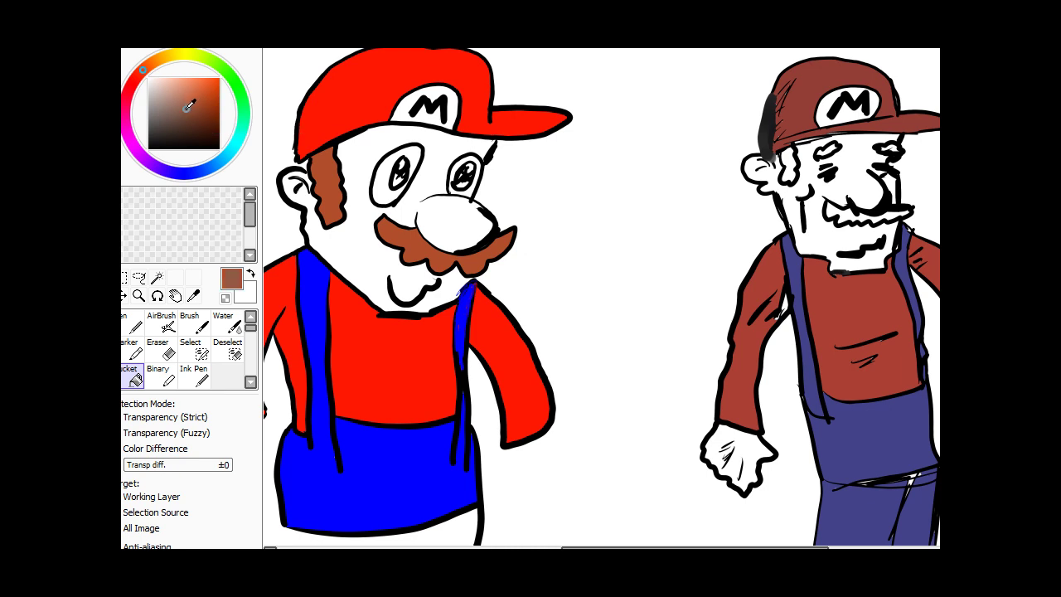
pyautogui.click(792, 165)
pyautogui.click(888, 218)
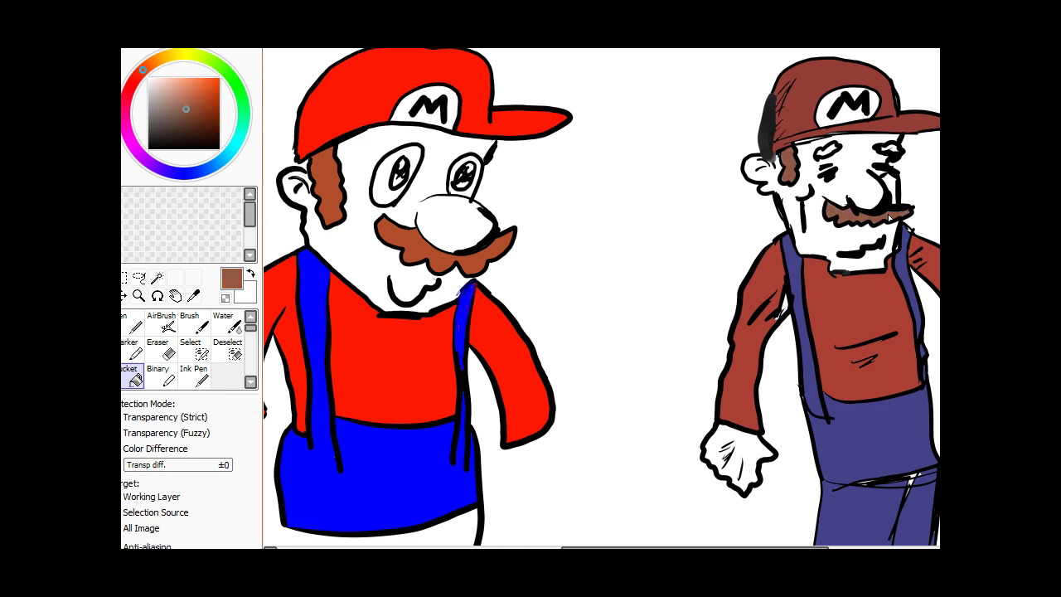
pyautogui.click(835, 152)
pyautogui.click(893, 149)
# - Fill the cartoon Mario's face with a light peach skin tone and the realistic Mario's face with a paler peach
pyautogui.click(177, 86)
pyautogui.moveTo(145, 71)
pyautogui.mouseDown()
pyautogui.moveTo(169, 56)
pyautogui.moveTo(192, 83)
pyautogui.moveTo(157, 60)
pyautogui.moveTo(134, 77)
pyautogui.moveTo(147, 68)
pyautogui.moveTo(179, 76)
pyautogui.mouseUp()
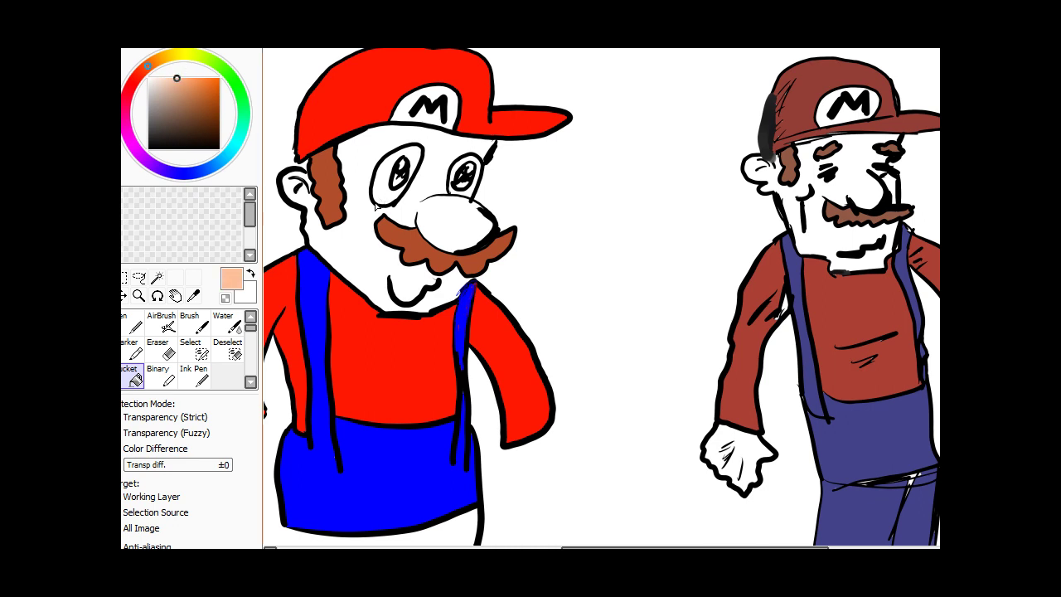
pyautogui.click(363, 245)
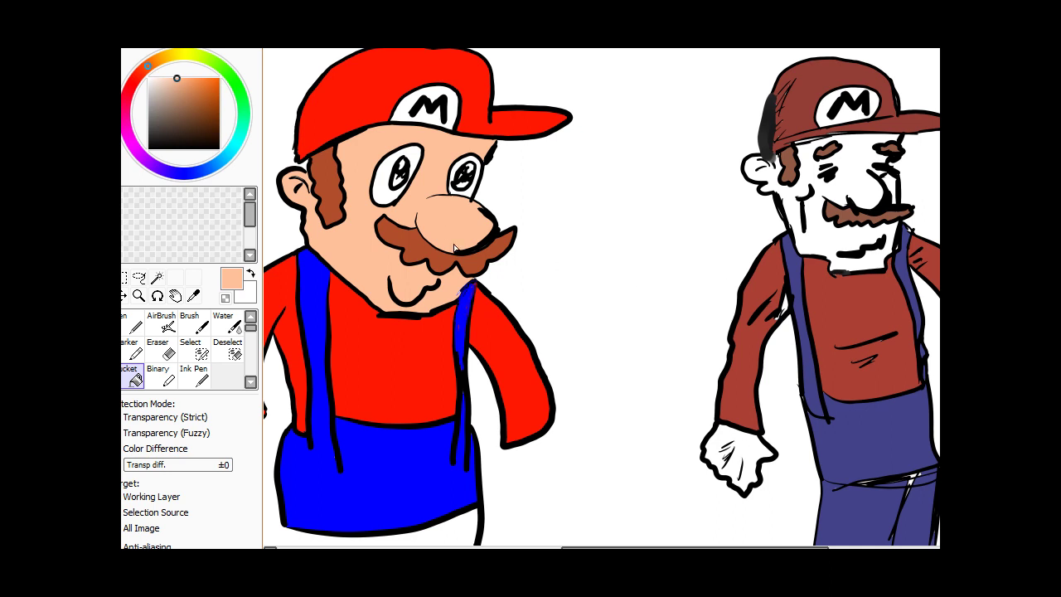
pyautogui.moveTo(179, 75); pyautogui.dragTo(162, 79)
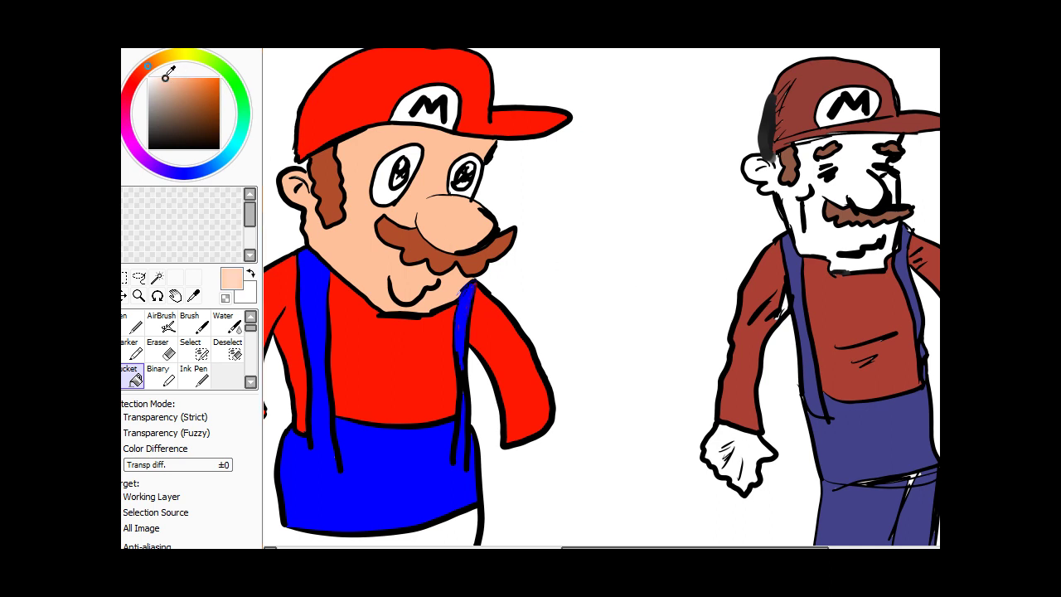
pyautogui.click(841, 188)
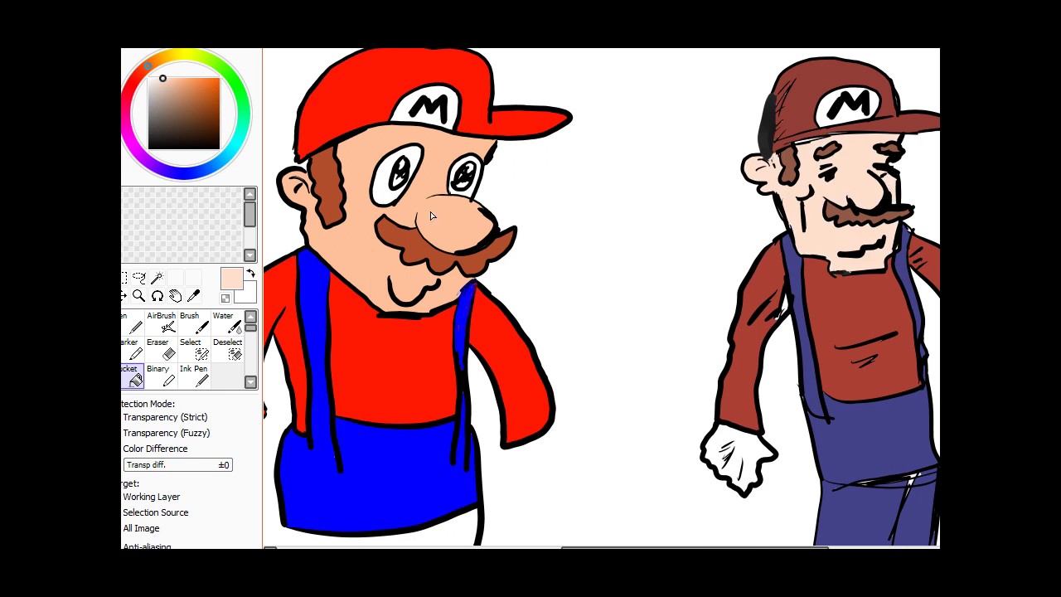
# - Sample the muted red from the realistic Mario's shirt and fill the small white gap between his sleeve and overall strap
pyautogui.moveTo(656, 546)
pyautogui.mouseDown()
pyautogui.moveTo(640, 547)
pyautogui.moveTo(664, 548)
pyautogui.mouseUp()
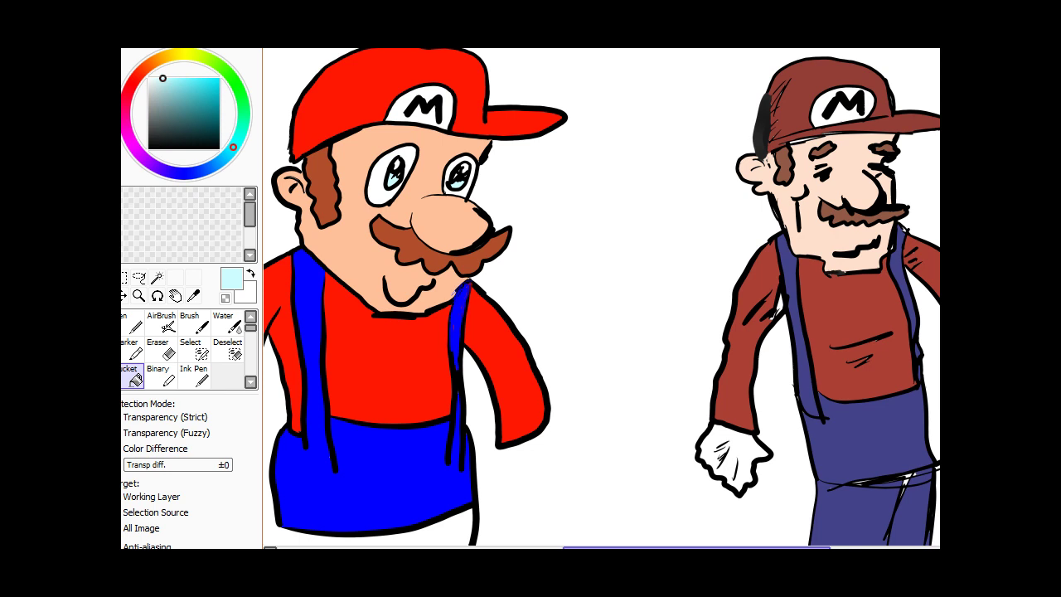
pyautogui.moveTo(651, 547); pyautogui.dragTo(674, 546)
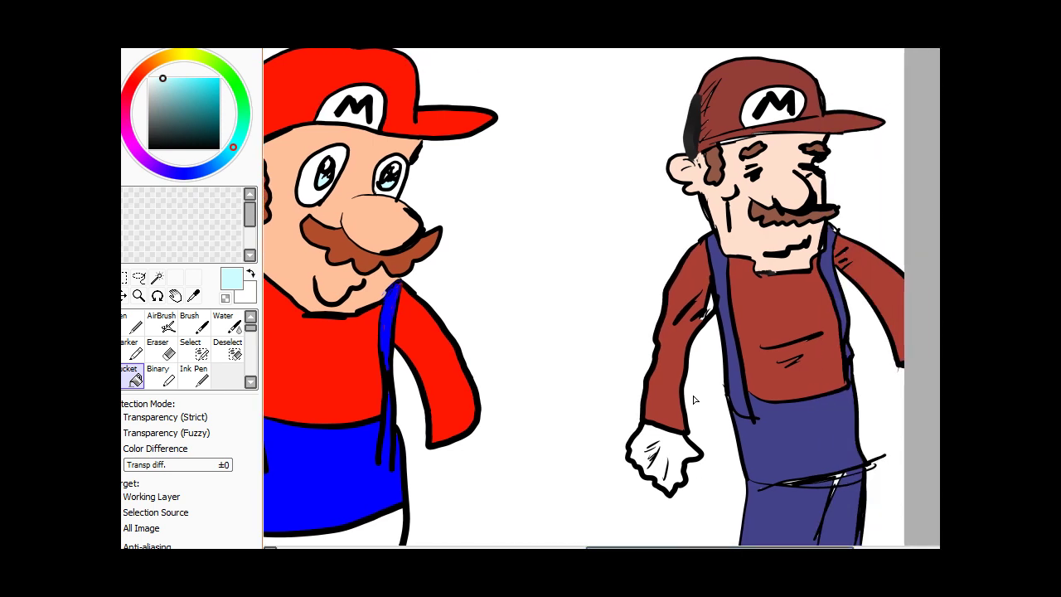
pyautogui.click(193, 296)
pyautogui.click(750, 311)
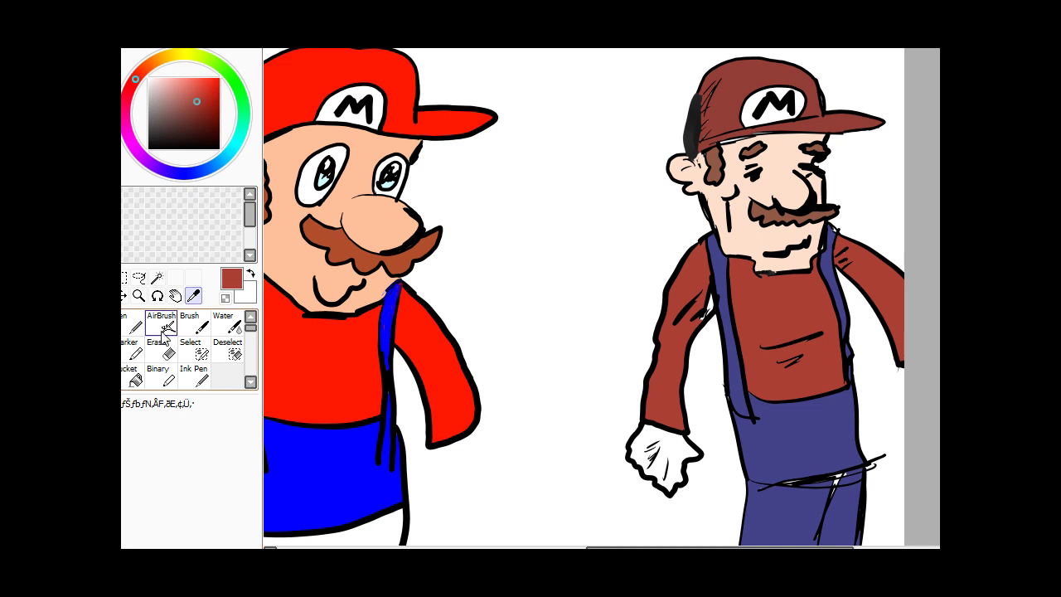
pyautogui.click(135, 378)
pyautogui.click(710, 309)
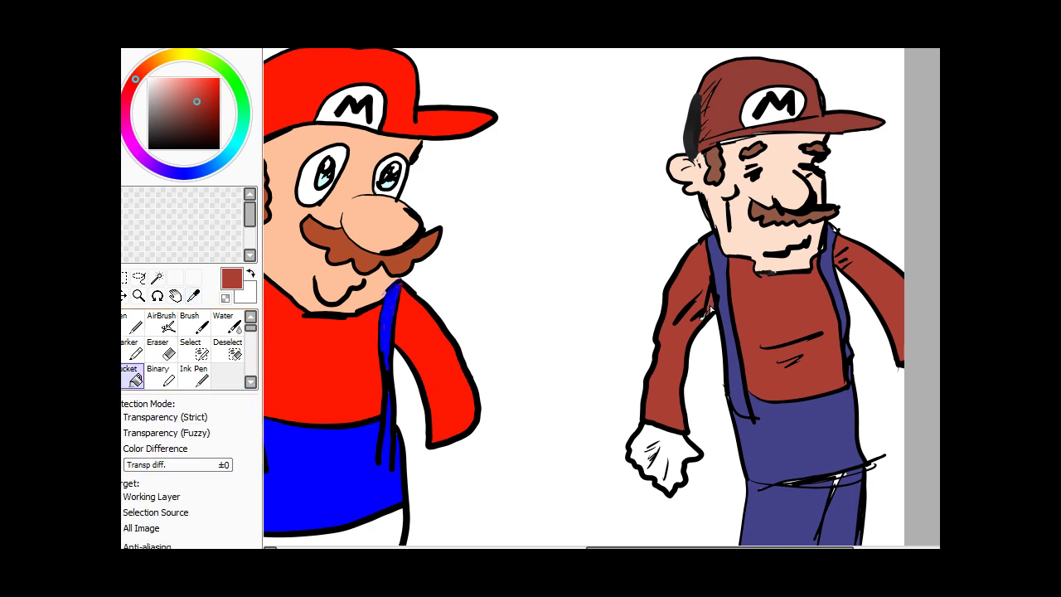
# - Fill the cartoon Mario's cap badge with bright yellow and the realistic Mario's badge with pale yellow using the Bucket
pyautogui.moveTo(738, 547)
pyautogui.mouseDown()
pyautogui.moveTo(726, 548)
pyautogui.moveTo(736, 547)
pyautogui.mouseUp()
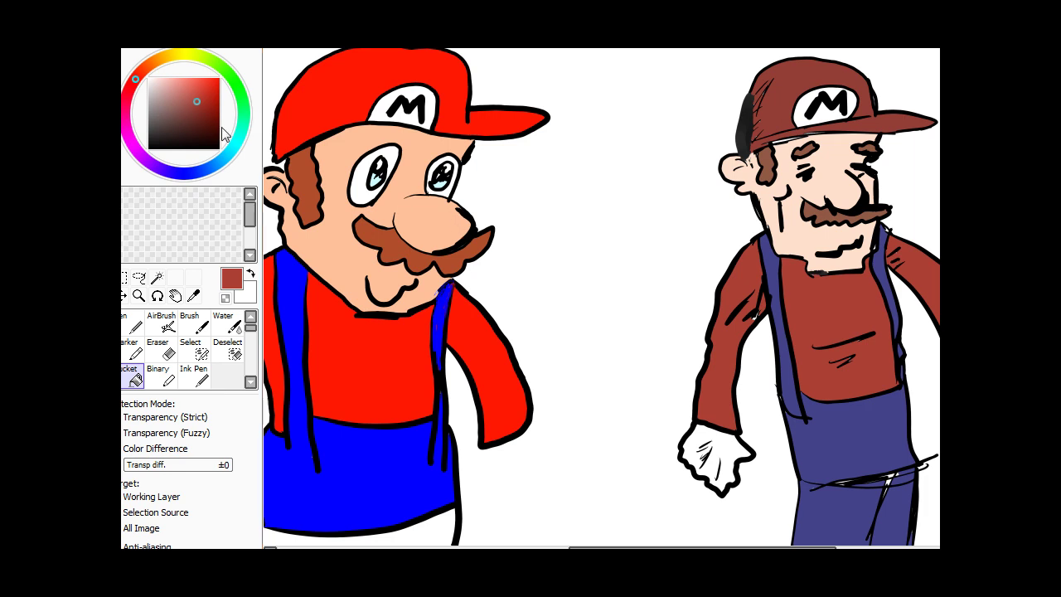
pyautogui.click(190, 55)
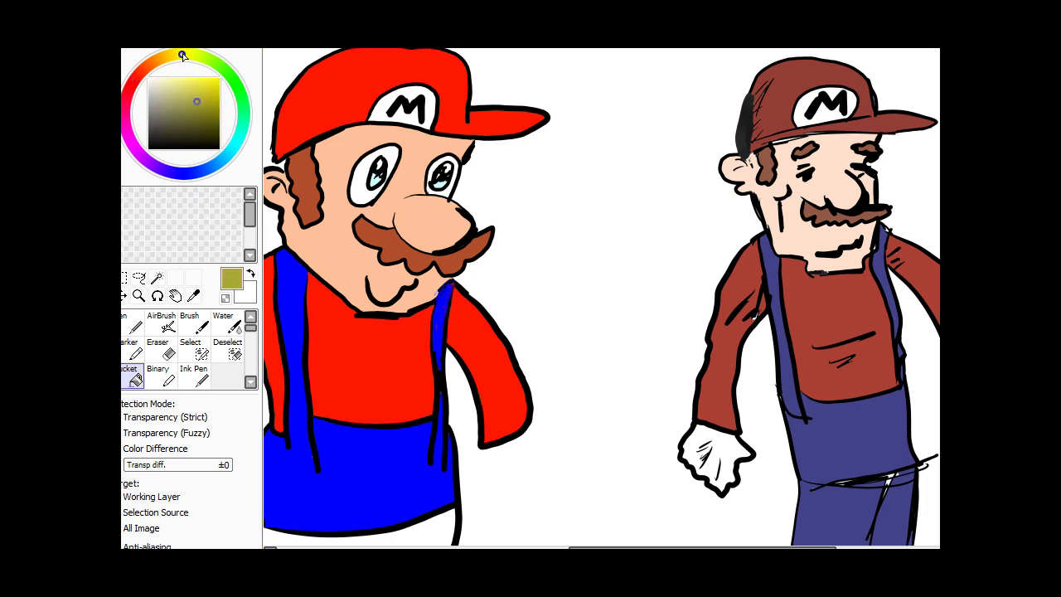
pyautogui.moveTo(203, 77); pyautogui.dragTo(219, 78)
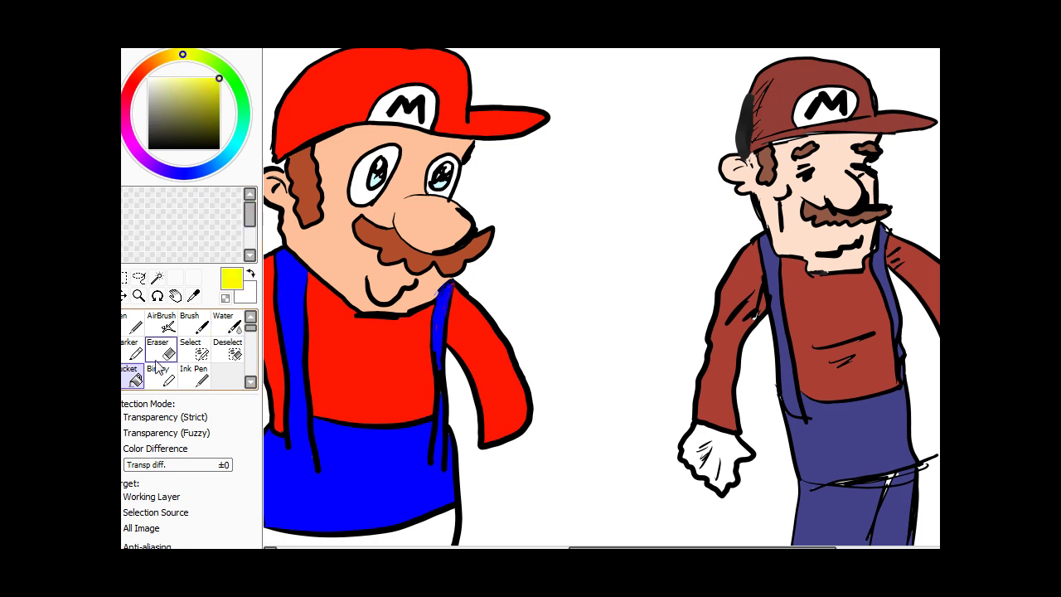
pyautogui.click(387, 103)
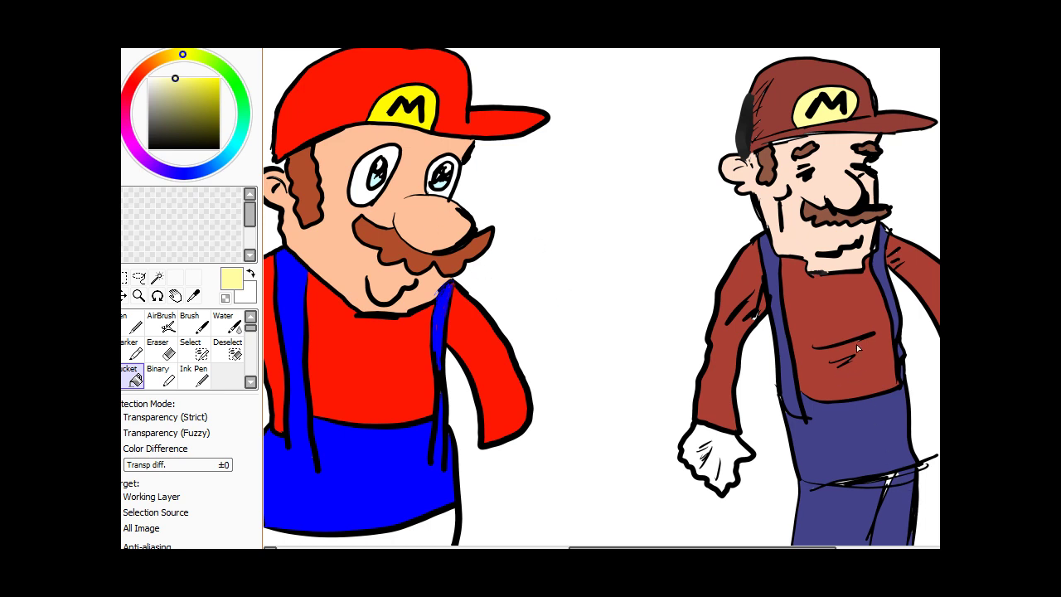
pyautogui.click(929, 529)
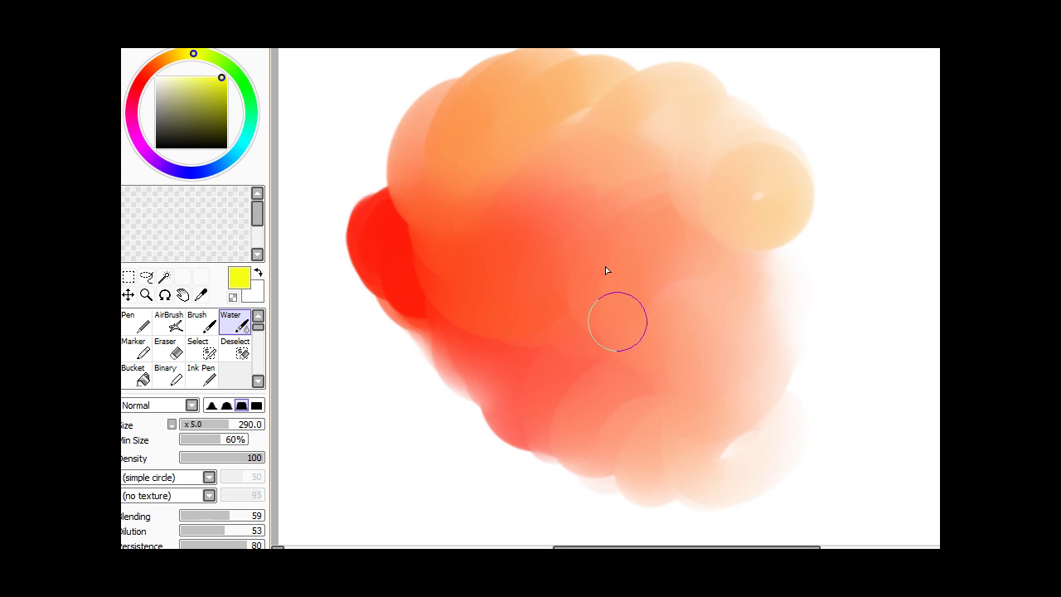
# - Blend yellow through the red-orange patch with the Water brush, and work bright green into its centre
pyautogui.moveTo(683, 296)
pyautogui.mouseDown()
pyautogui.moveTo(716, 303)
pyautogui.moveTo(699, 359)
pyautogui.moveTo(534, 213)
pyautogui.moveTo(701, 171)
pyautogui.moveTo(722, 209)
pyautogui.moveTo(656, 297)
pyautogui.moveTo(626, 426)
pyautogui.moveTo(751, 362)
pyautogui.moveTo(801, 317)
pyautogui.moveTo(683, 255)
pyautogui.moveTo(642, 194)
pyautogui.moveTo(666, 177)
pyautogui.moveTo(578, 142)
pyautogui.mouseUp()
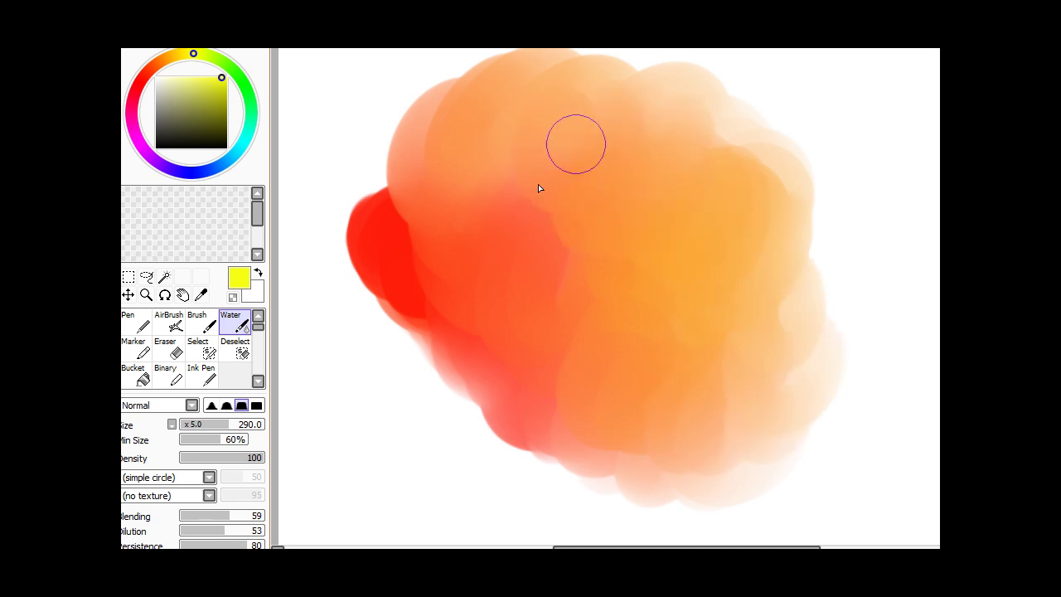
pyautogui.moveTo(473, 231)
pyautogui.mouseDown()
pyautogui.moveTo(514, 239)
pyautogui.moveTo(452, 201)
pyautogui.moveTo(360, 203)
pyautogui.mouseUp()
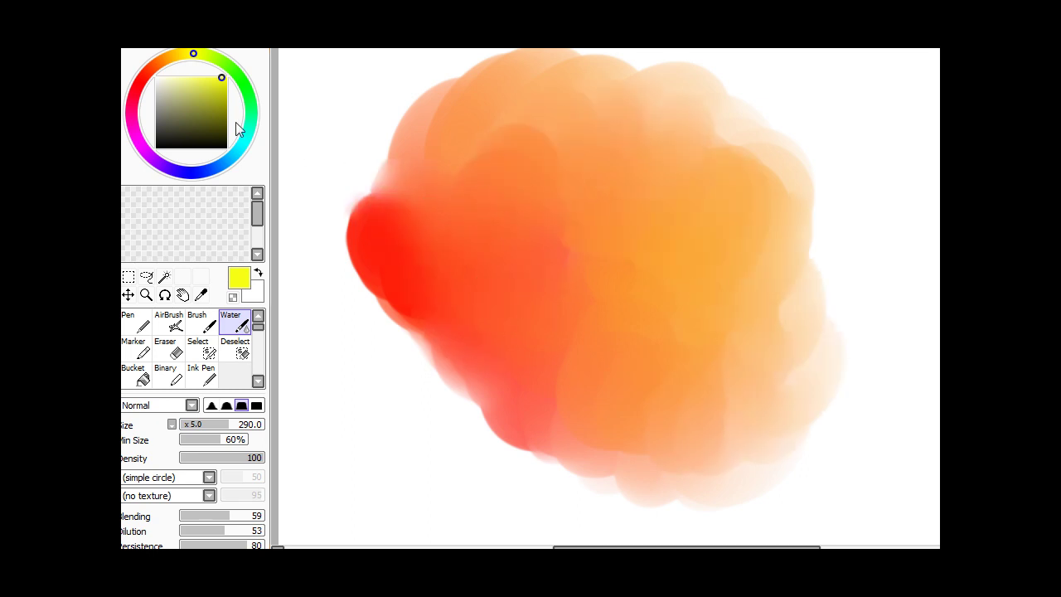
pyautogui.click(222, 65)
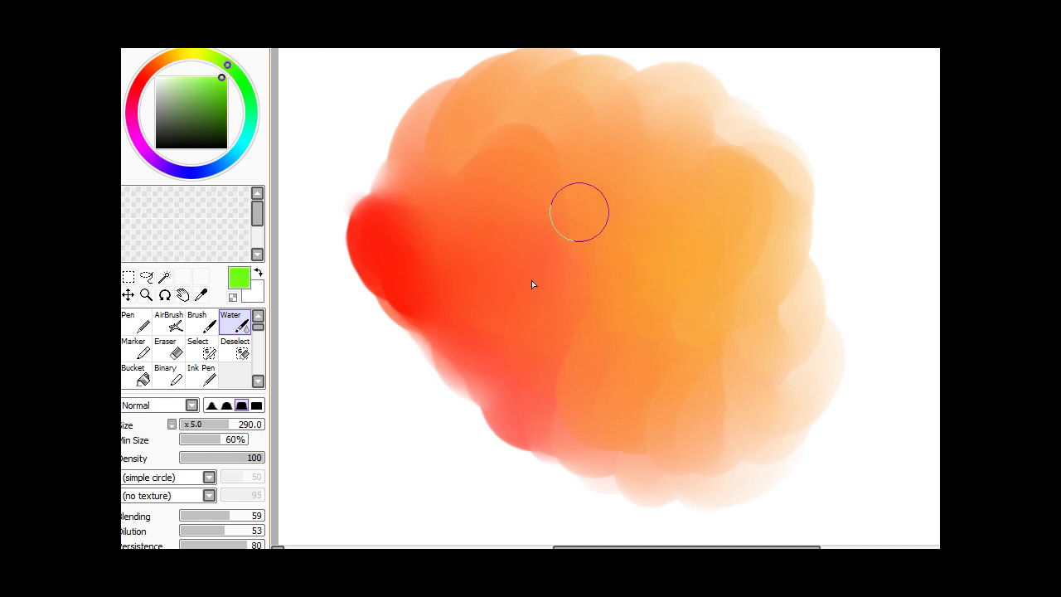
pyautogui.moveTo(533, 285)
pyautogui.mouseDown()
pyautogui.moveTo(633, 213)
pyautogui.moveTo(722, 230)
pyautogui.moveTo(787, 194)
pyautogui.moveTo(678, 263)
pyautogui.moveTo(470, 317)
pyautogui.moveTo(689, 237)
pyautogui.moveTo(666, 263)
pyautogui.moveTo(561, 323)
pyautogui.mouseUp()
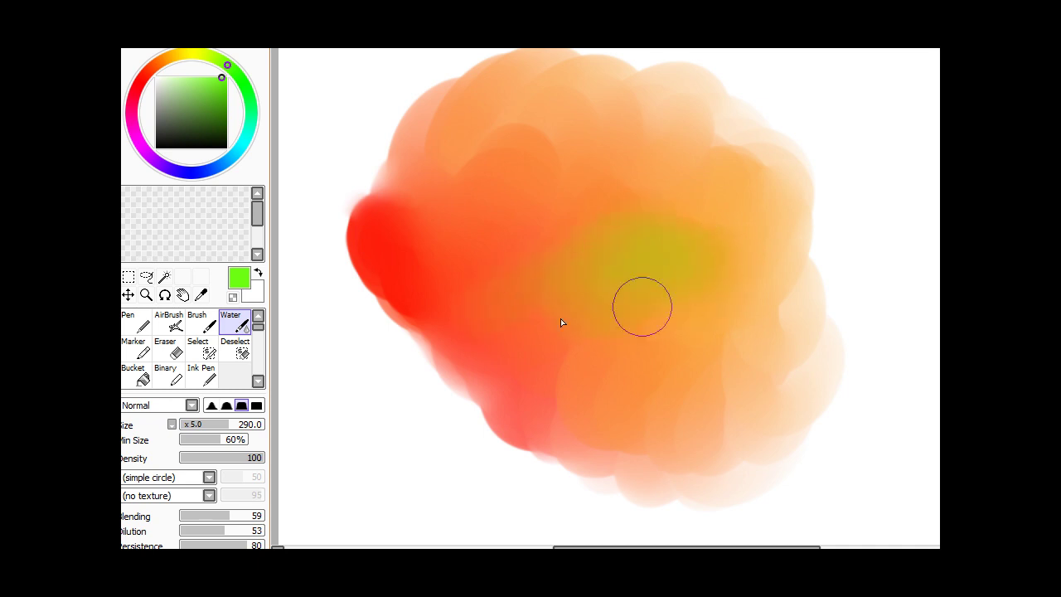
# - Choose white, lower the Water brush's Dilution to 24 and blend broad white strokes across the upper part of the colour patch
pyautogui.click(157, 78)
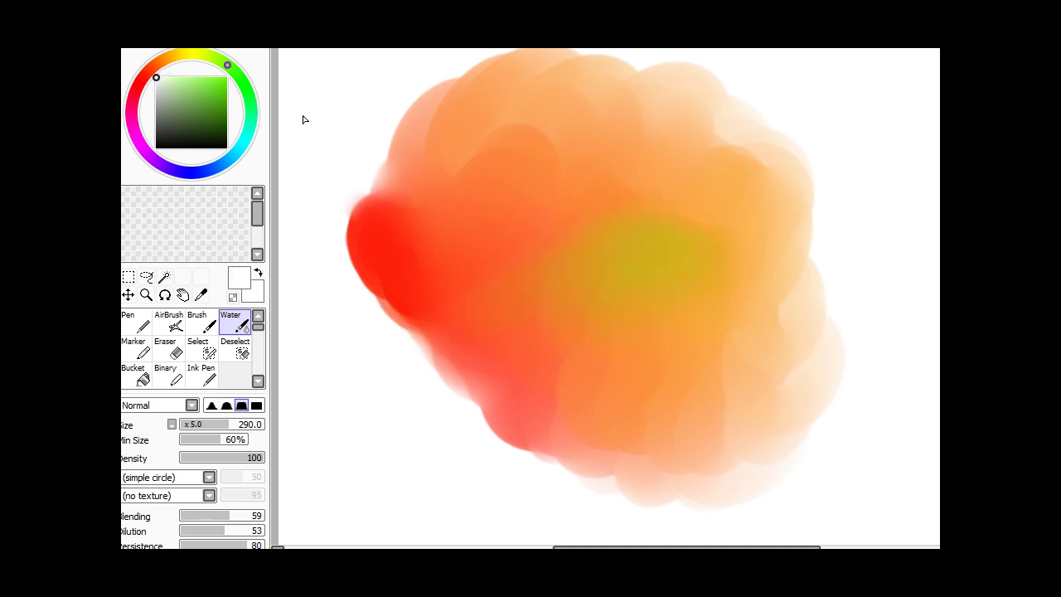
pyautogui.moveTo(647, 228)
pyautogui.mouseDown()
pyautogui.moveTo(671, 246)
pyautogui.moveTo(578, 182)
pyautogui.moveTo(486, 257)
pyautogui.moveTo(507, 114)
pyautogui.mouseUp()
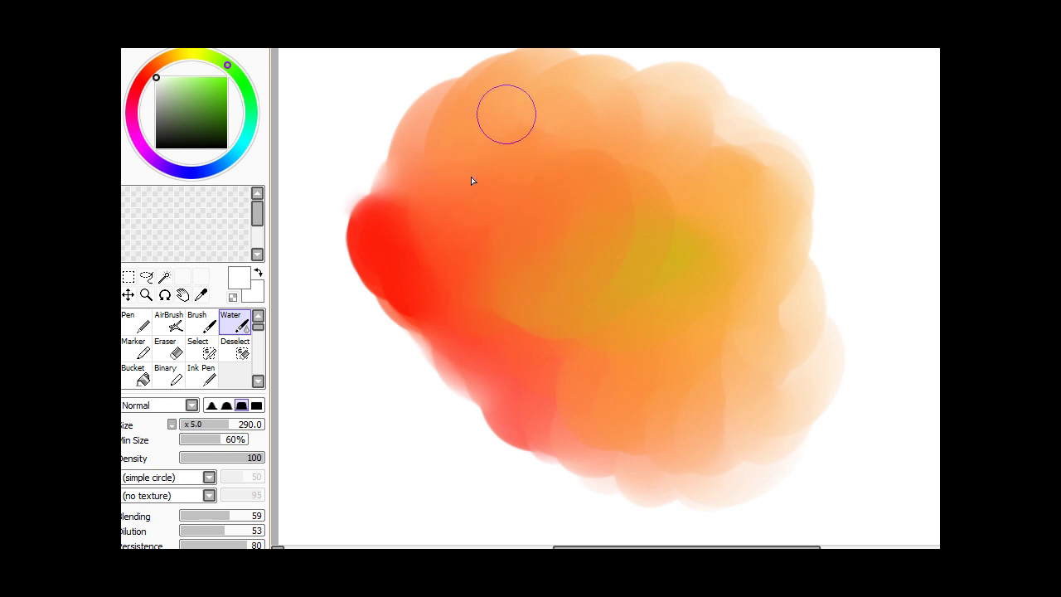
pyautogui.click(199, 532)
pyautogui.moveTo(492, 273)
pyautogui.mouseDown()
pyautogui.moveTo(533, 125)
pyautogui.moveTo(646, 170)
pyautogui.moveTo(511, 182)
pyautogui.moveTo(659, 218)
pyautogui.moveTo(722, 356)
pyautogui.moveTo(805, 244)
pyautogui.moveTo(628, 254)
pyautogui.moveTo(535, 220)
pyautogui.moveTo(606, 230)
pyautogui.moveTo(539, 211)
pyautogui.mouseUp()
pyautogui.moveTo(577, 335)
pyautogui.mouseDown()
pyautogui.moveTo(624, 384)
pyautogui.moveTo(609, 398)
pyautogui.moveTo(628, 334)
pyautogui.moveTo(634, 363)
pyautogui.moveTo(683, 373)
pyautogui.moveTo(712, 404)
pyautogui.moveTo(738, 396)
pyautogui.moveTo(564, 248)
pyautogui.moveTo(634, 266)
pyautogui.moveTo(657, 310)
pyautogui.moveTo(730, 202)
pyautogui.moveTo(696, 156)
pyautogui.moveTo(593, 106)
pyautogui.moveTo(463, 208)
pyautogui.moveTo(487, 117)
pyautogui.moveTo(465, 117)
pyautogui.moveTo(457, 194)
pyautogui.moveTo(542, 161)
pyautogui.moveTo(409, 213)
pyautogui.moveTo(411, 202)
pyautogui.moveTo(621, 337)
pyautogui.moveTo(790, 401)
pyautogui.moveTo(505, 282)
pyautogui.moveTo(589, 306)
pyautogui.mouseUp()
pyautogui.moveTo(592, 261)
pyautogui.mouseDown()
pyautogui.moveTo(614, 279)
pyautogui.moveTo(611, 199)
pyautogui.moveTo(739, 166)
pyautogui.moveTo(577, 180)
pyautogui.moveTo(409, 223)
pyautogui.moveTo(585, 118)
pyautogui.moveTo(785, 244)
pyautogui.moveTo(790, 309)
pyautogui.mouseUp()
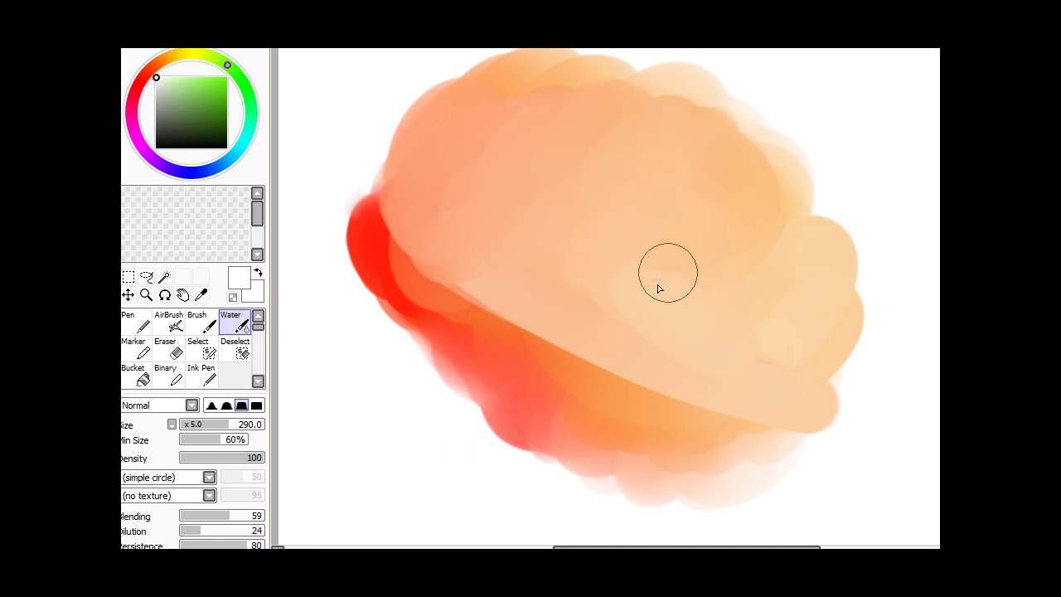
pyautogui.moveTo(660, 289)
pyautogui.mouseDown()
pyautogui.moveTo(581, 351)
pyautogui.moveTo(592, 339)
pyautogui.moveTo(816, 310)
pyautogui.moveTo(937, 274)
pyautogui.mouseUp()
pyautogui.scroll(-3, 609, 298)
pyautogui.scroll(5, 609, 297)
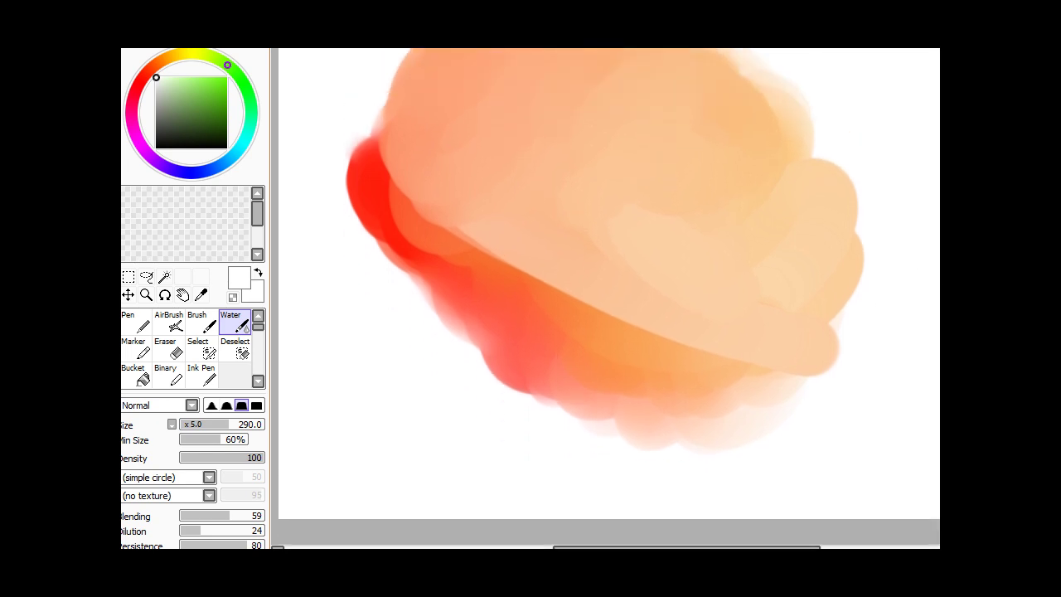
pyautogui.scroll(-2, 609, 297)
pyautogui.scroll(-1, 608, 298)
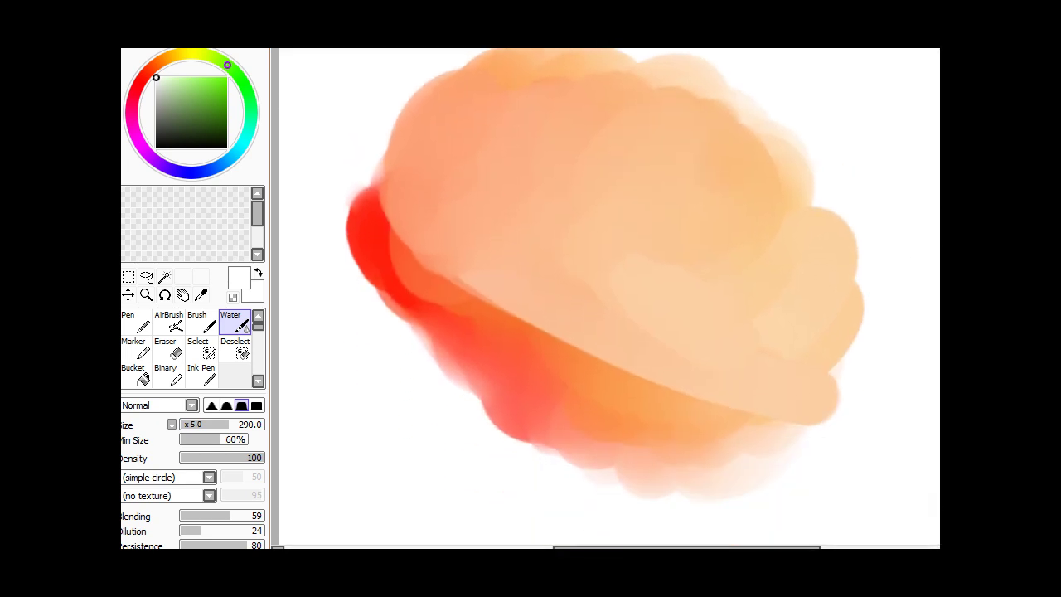